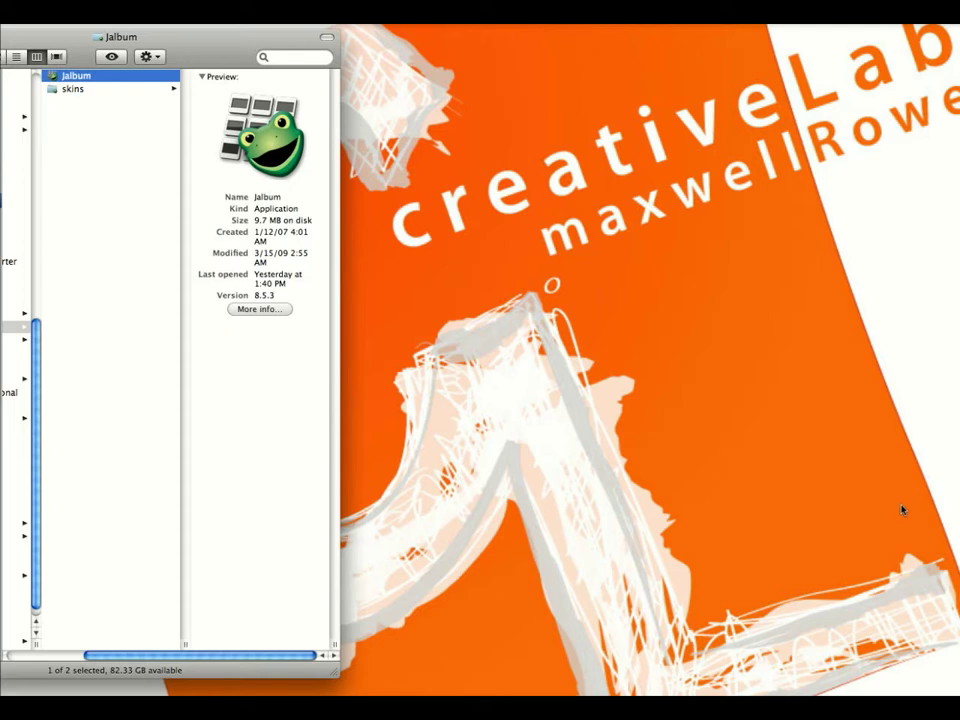
- Launch Jalbum from its folder in the applications list and move its window up a little
scroll(55, 195, left, 3)
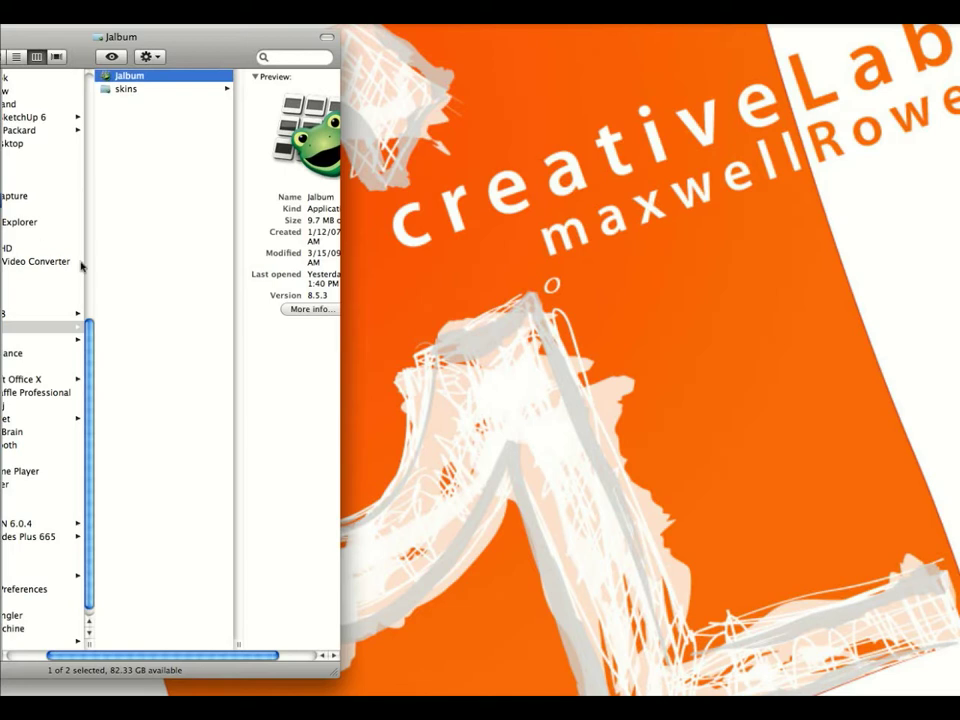
scroll(72, 300, left, 5)
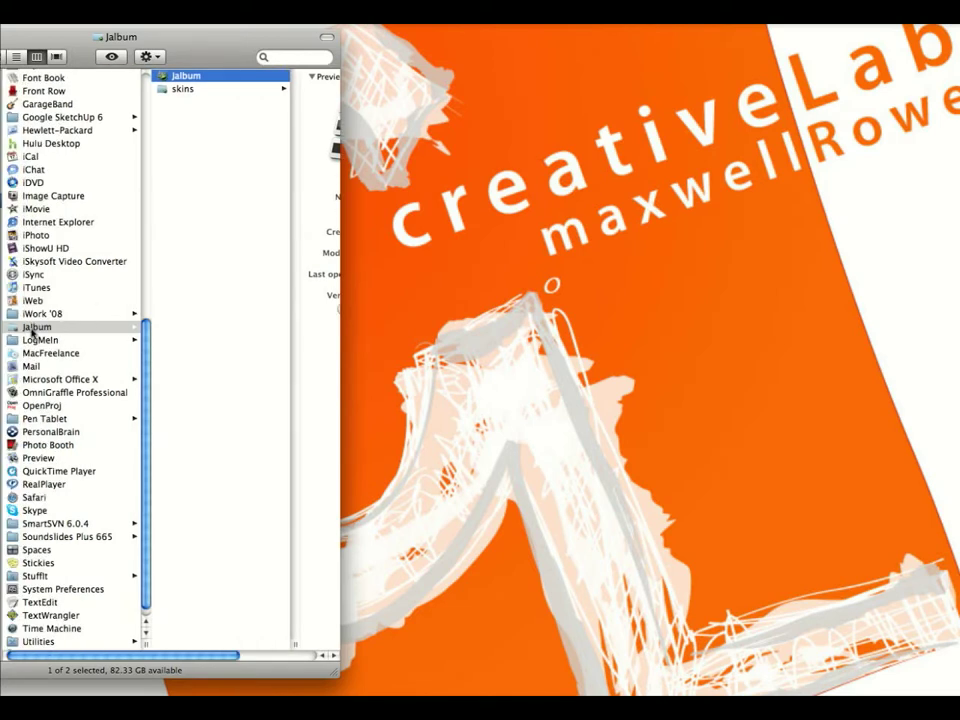
double_click(187, 78)
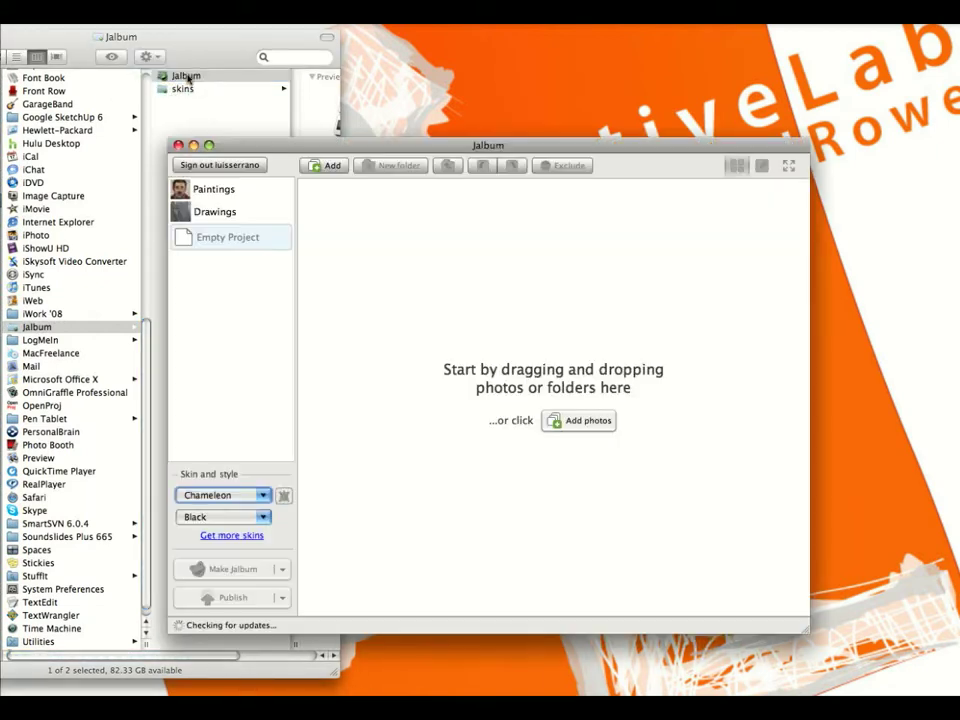
drag(372, 140, 376, 103)
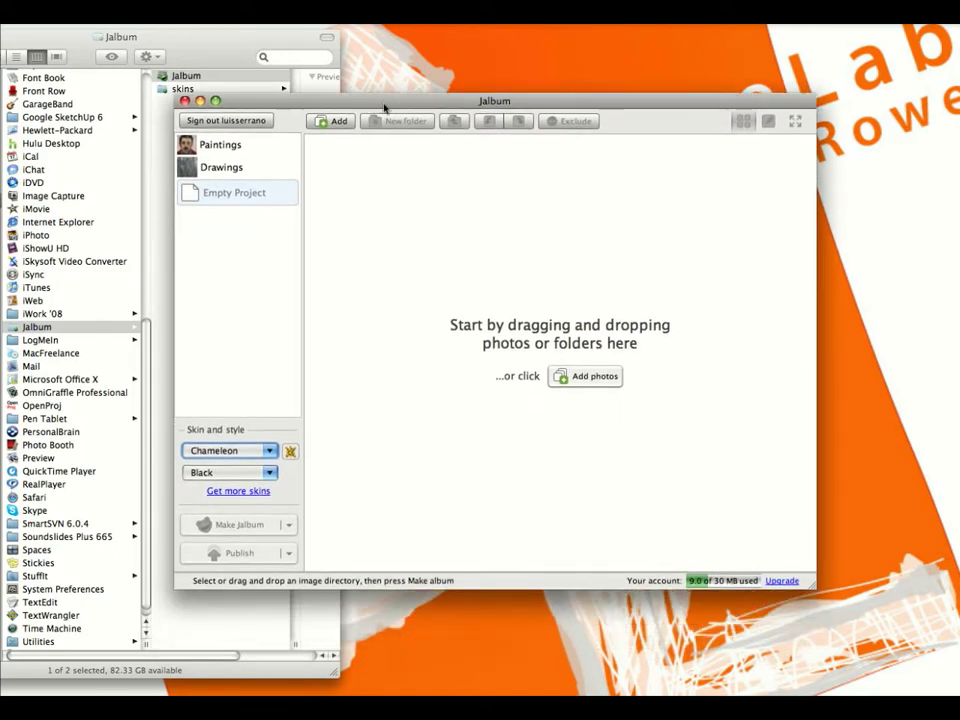
drag(318, 100, 318, 91)
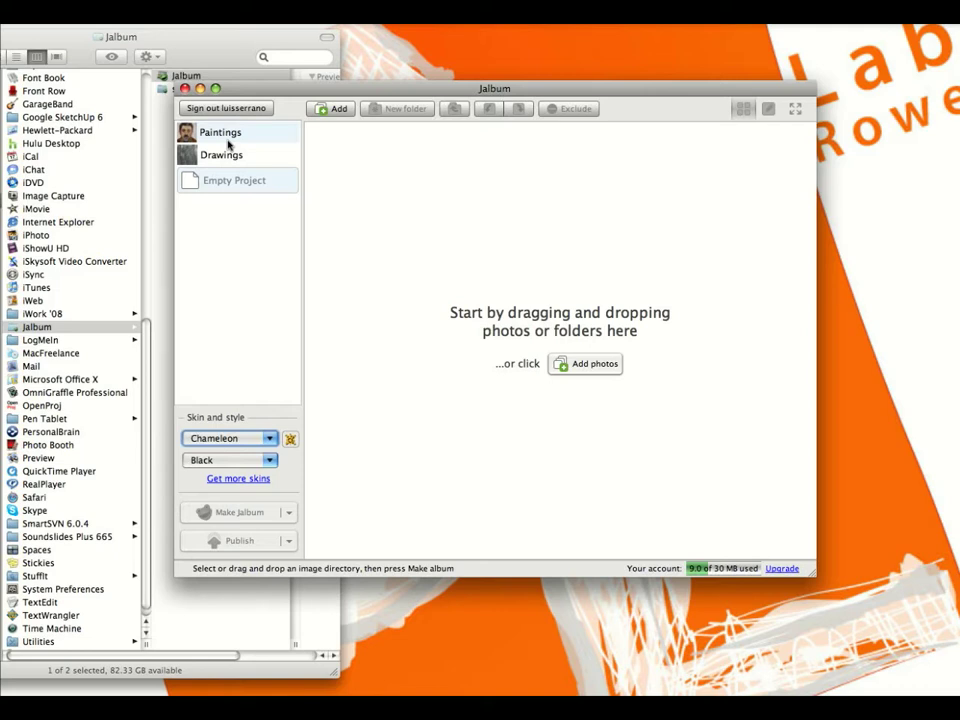
- Open the Drawings album project and look through all of its images
click(227, 157)
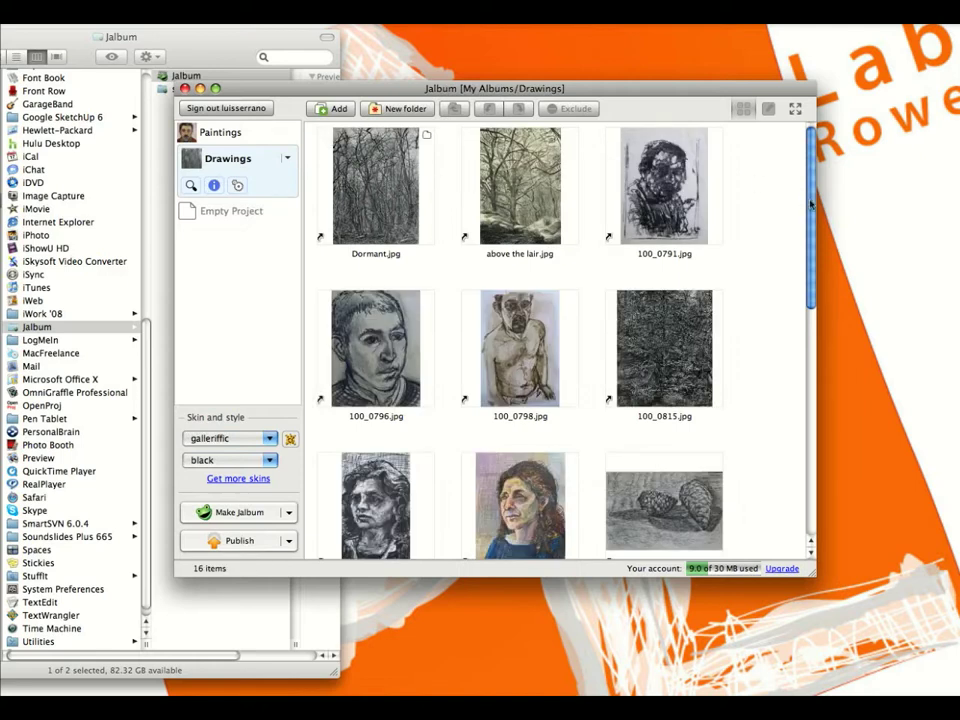
scroll(810, 213, down, 2)
scroll(810, 213, down, 10)
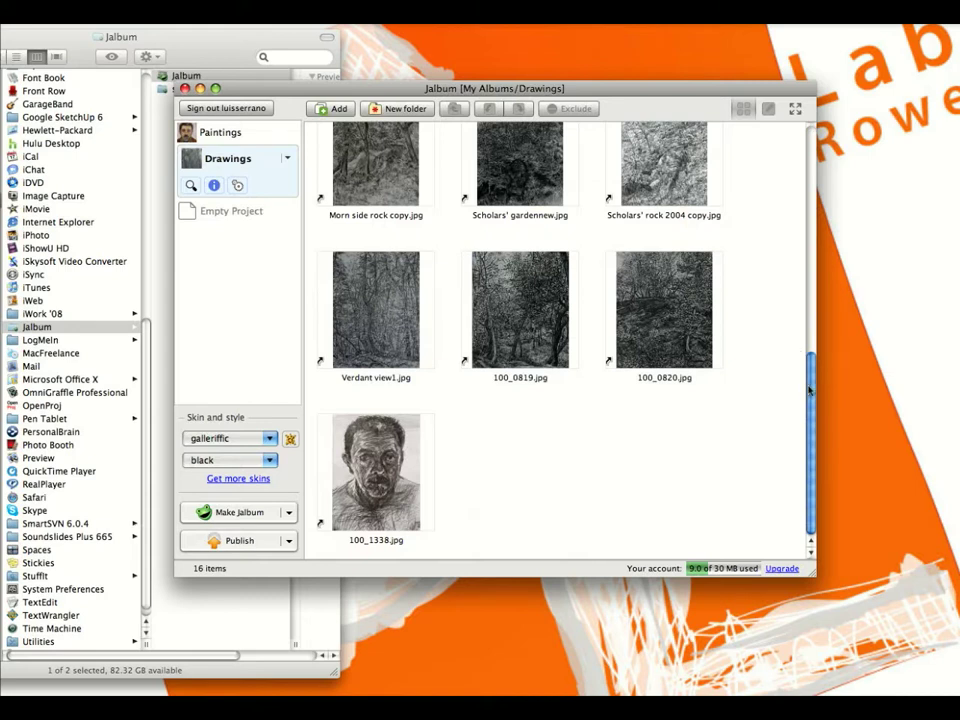
drag(808, 388, 812, 161)
- Add 100_0827.jpg from the Paintings folder to the Drawings album, placing it after 100_0798.jpg
drag(596, 95, 612, 88)
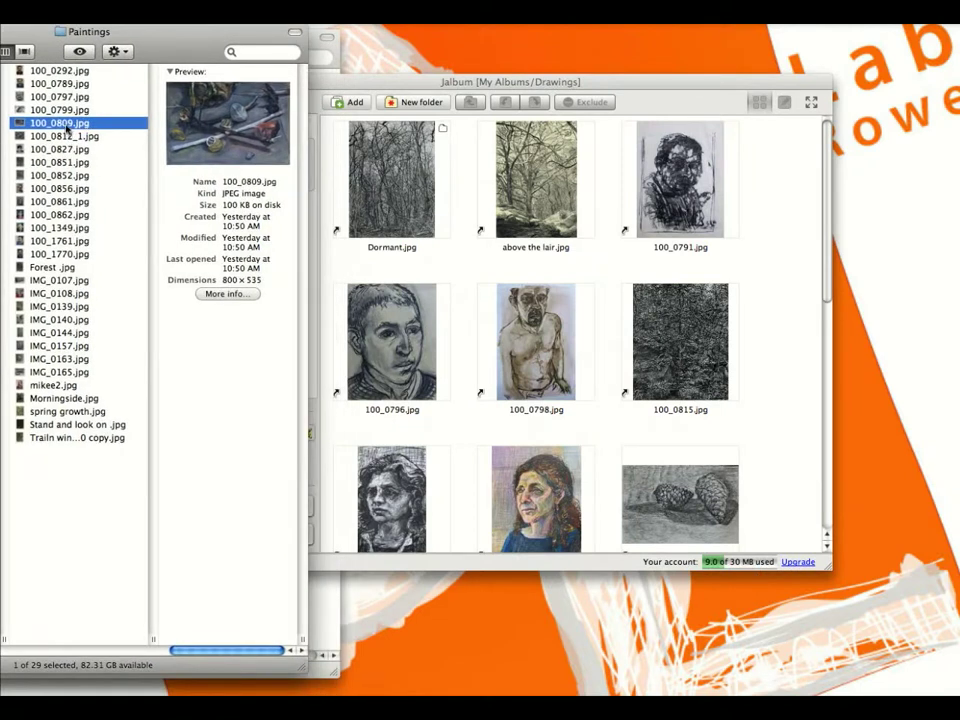
click(55, 149)
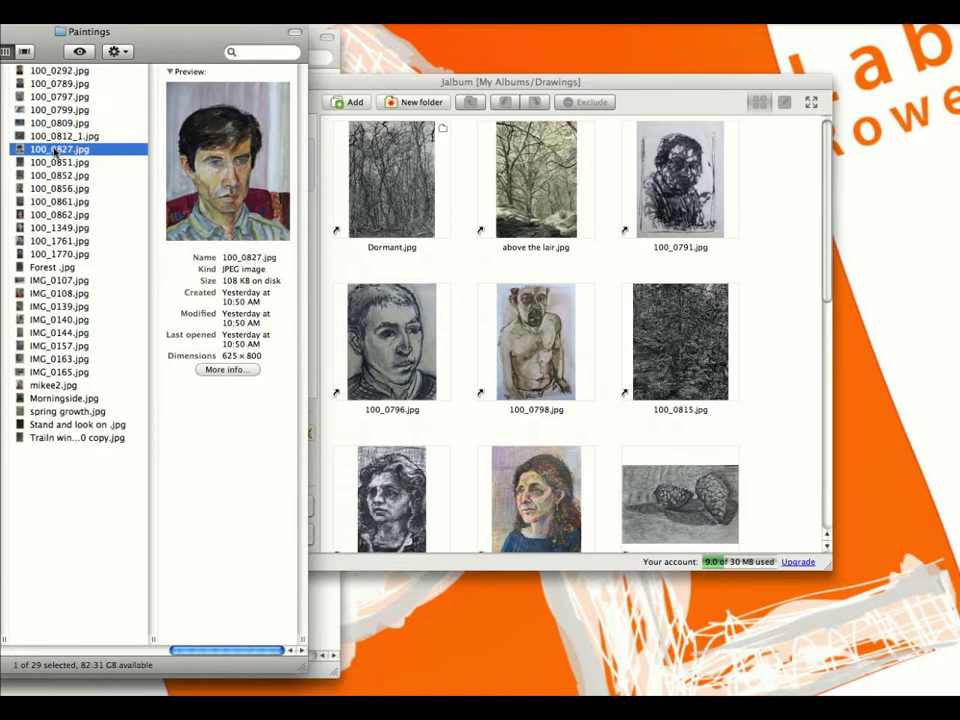
drag(55, 149, 617, 343)
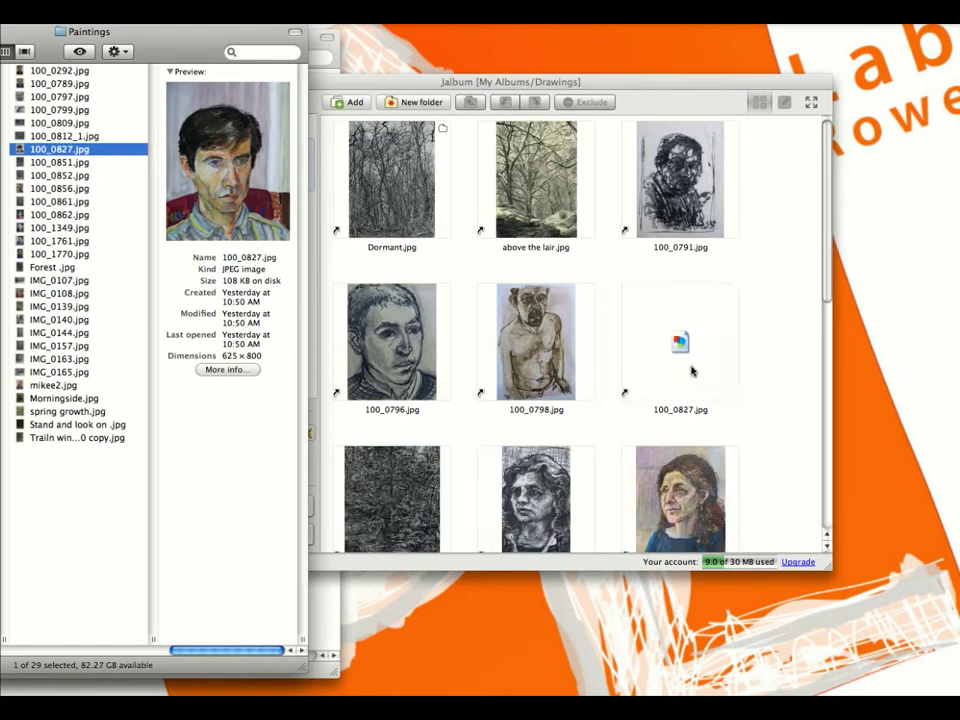
click(747, 113)
mouse_move(715, 308)
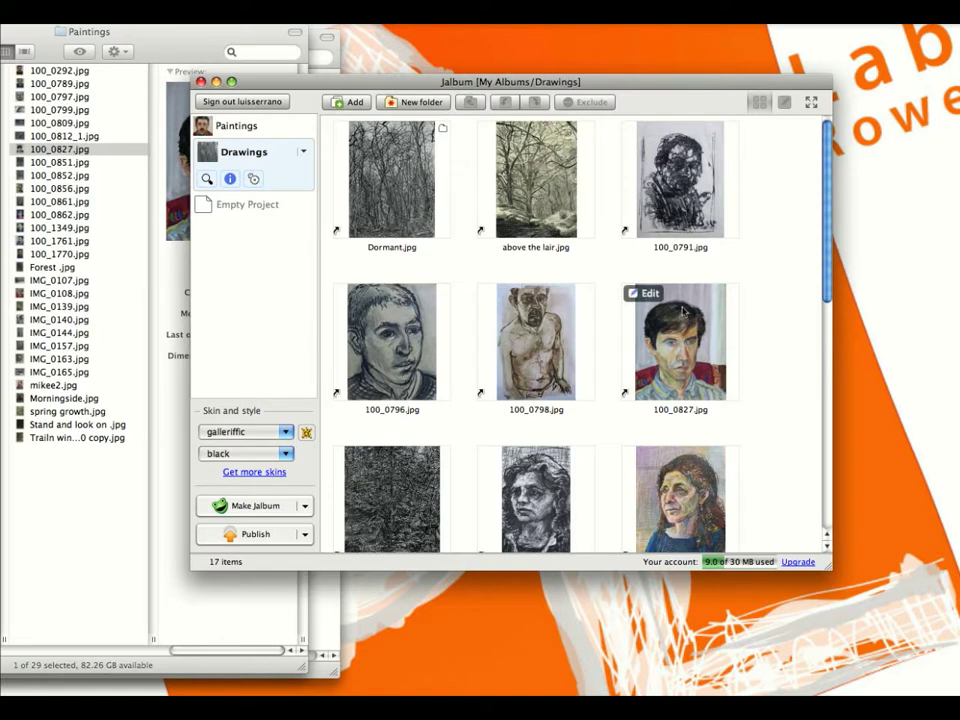
- Build the Drawings album and preview it in the browser, viewing the newly added portrait before closing the preview
click(274, 508)
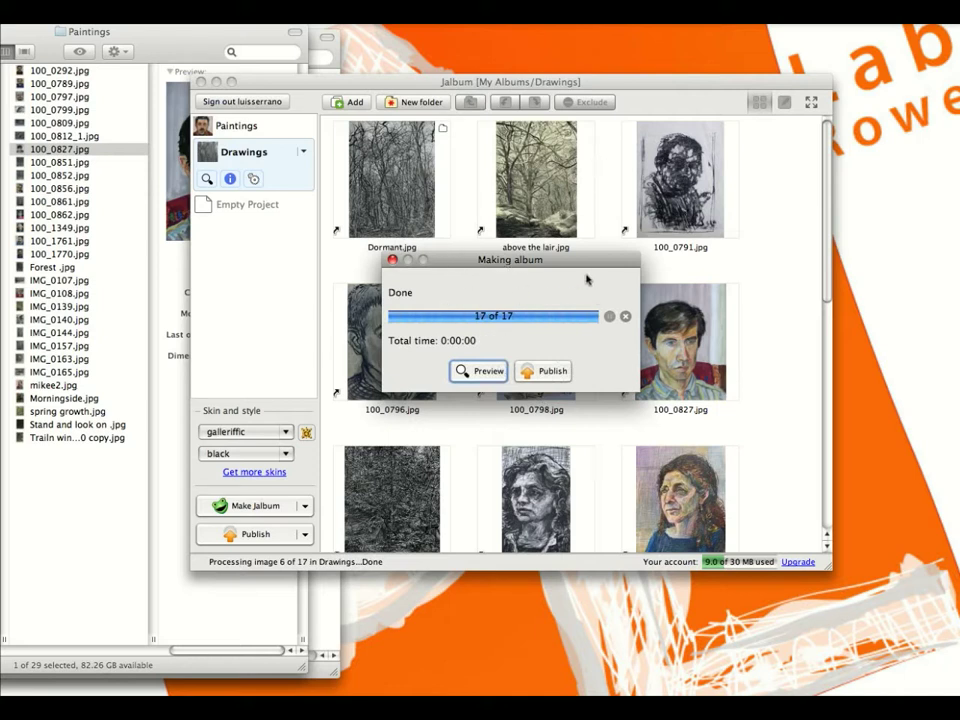
click(494, 374)
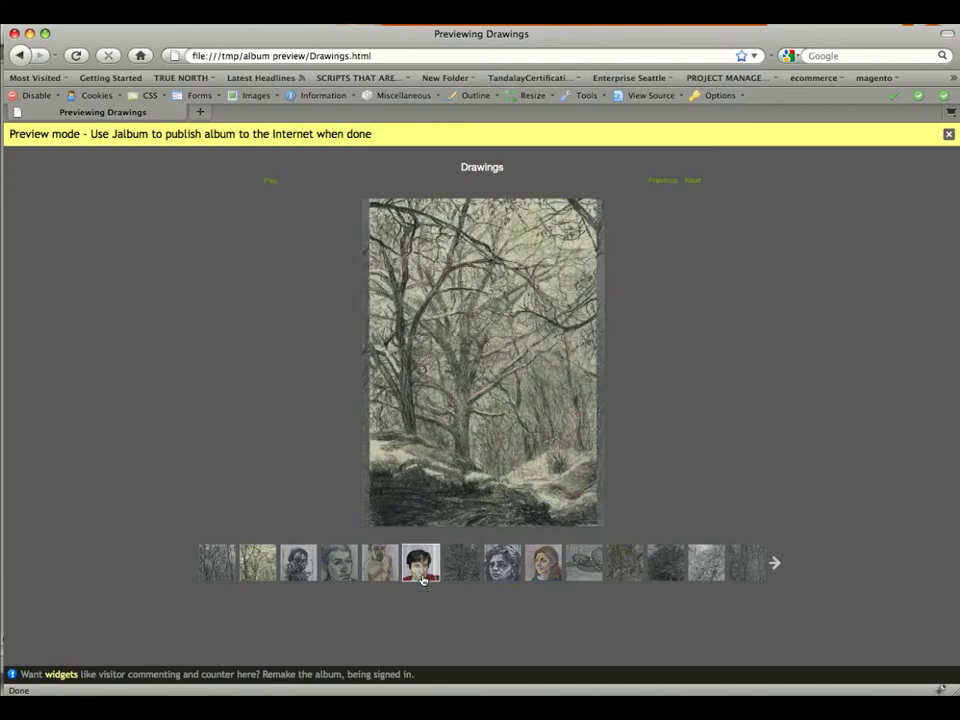
click(422, 578)
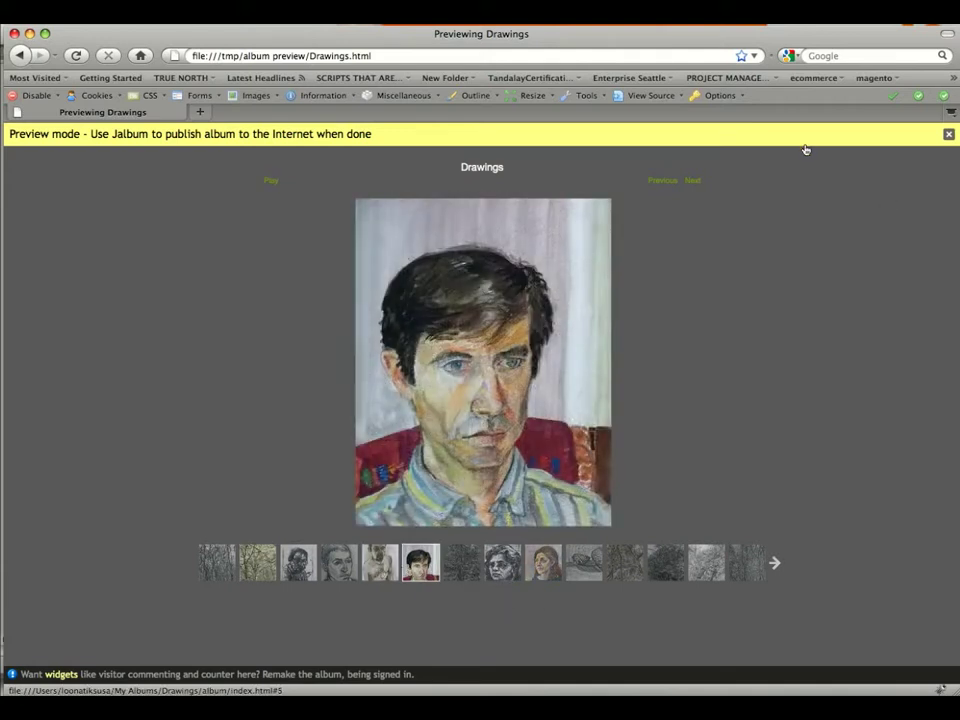
click(14, 35)
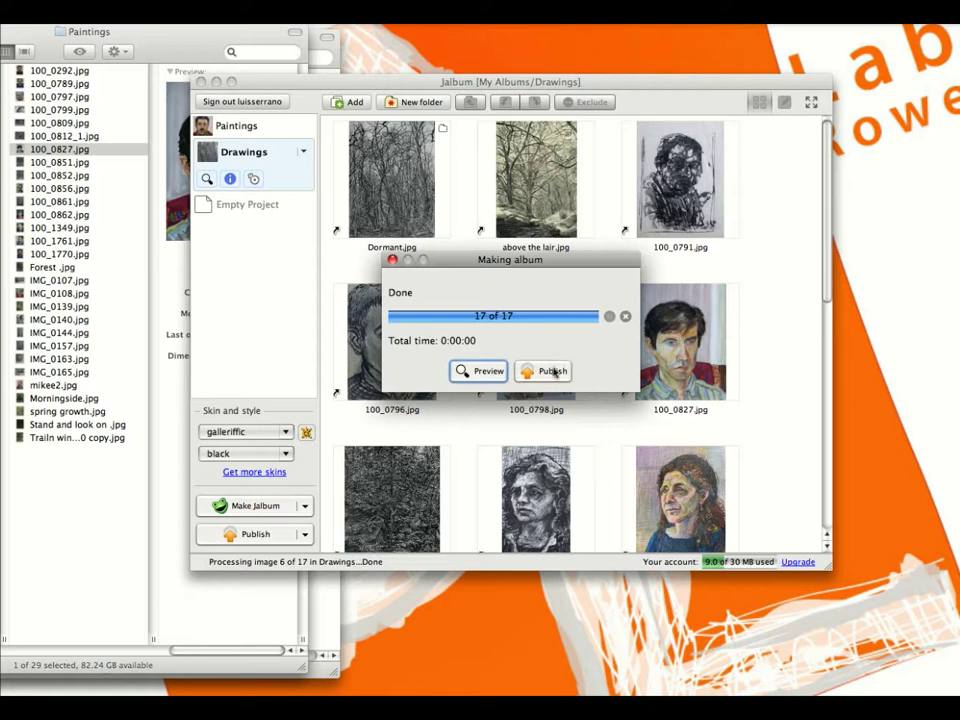
- Publish the Drawings album to its preset Jalbum web location and close the publication page that loads
click(553, 371)
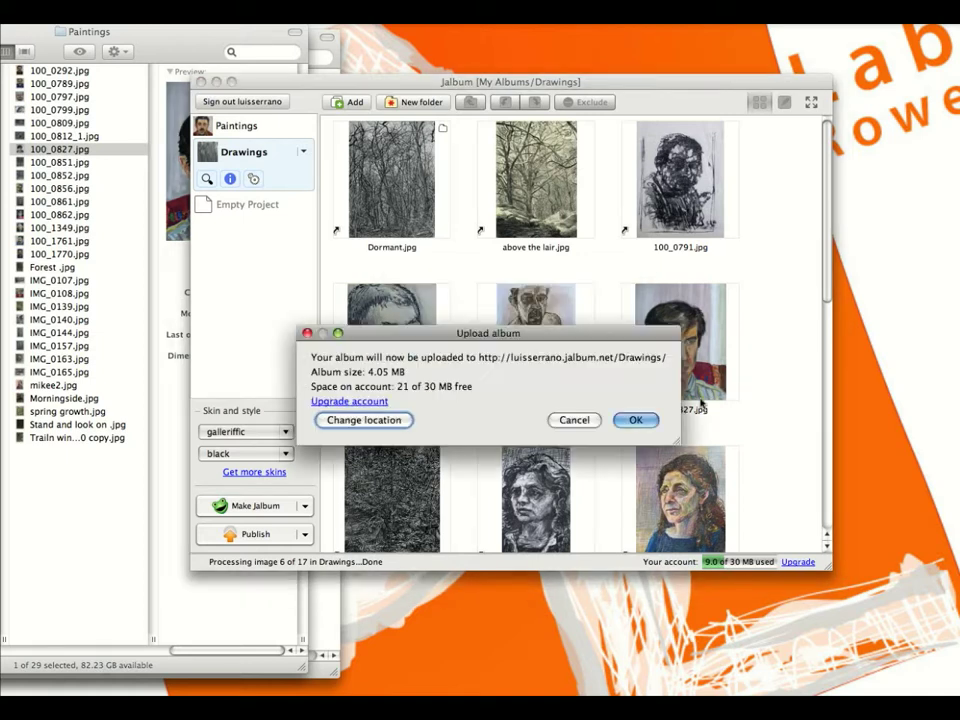
click(638, 418)
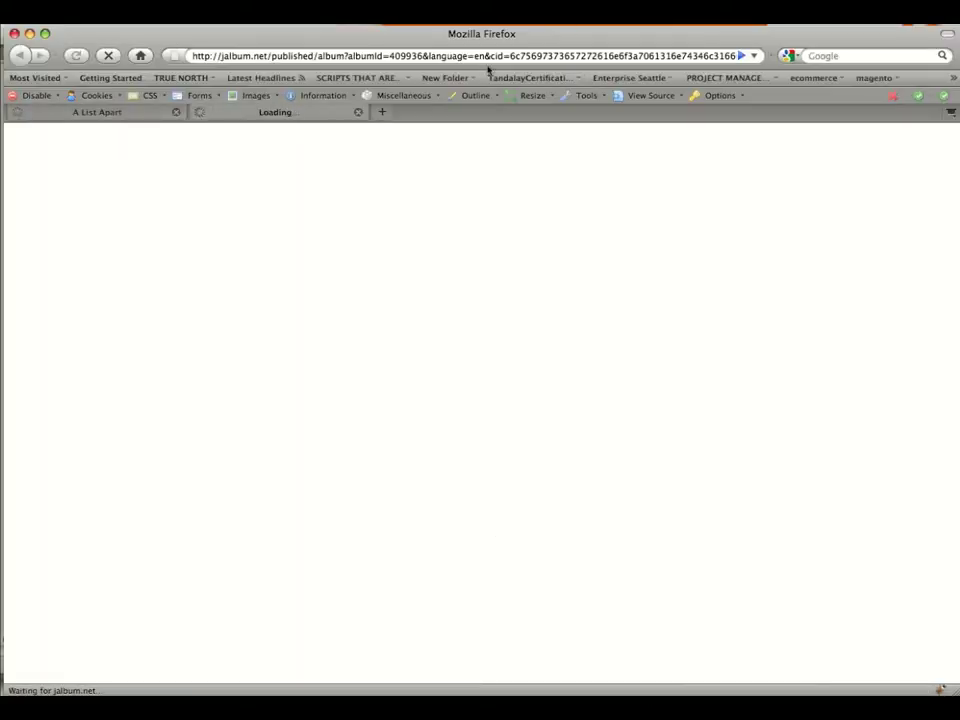
click(358, 112)
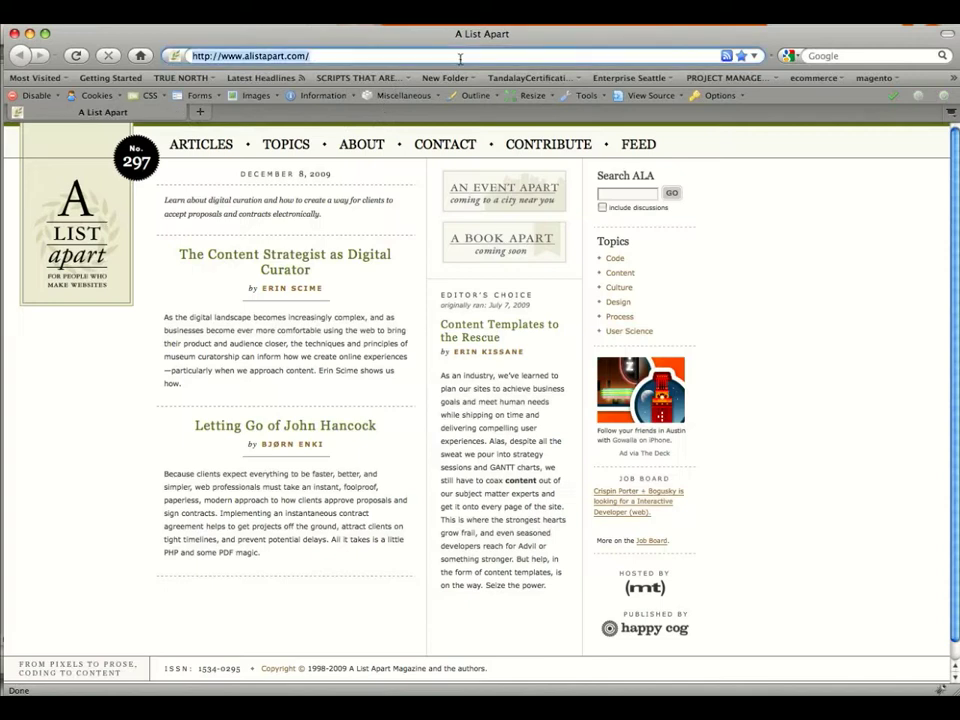
- Check the new portrait in the live gallery on the drawings.php page of the artist's website, then close the browser window
text(luisserrano)
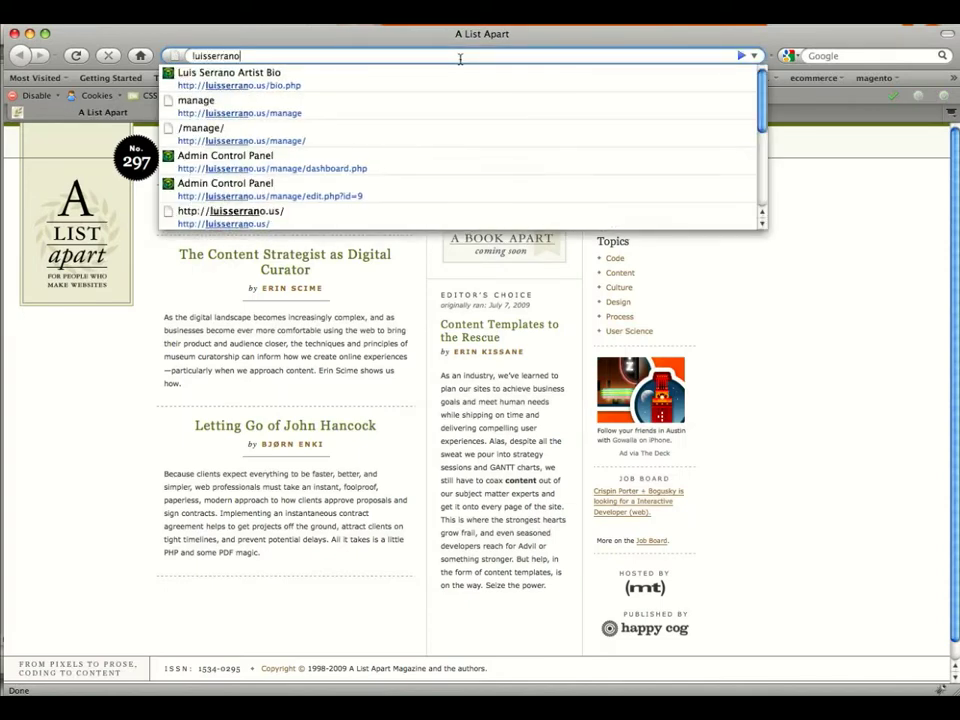
text(.us/)
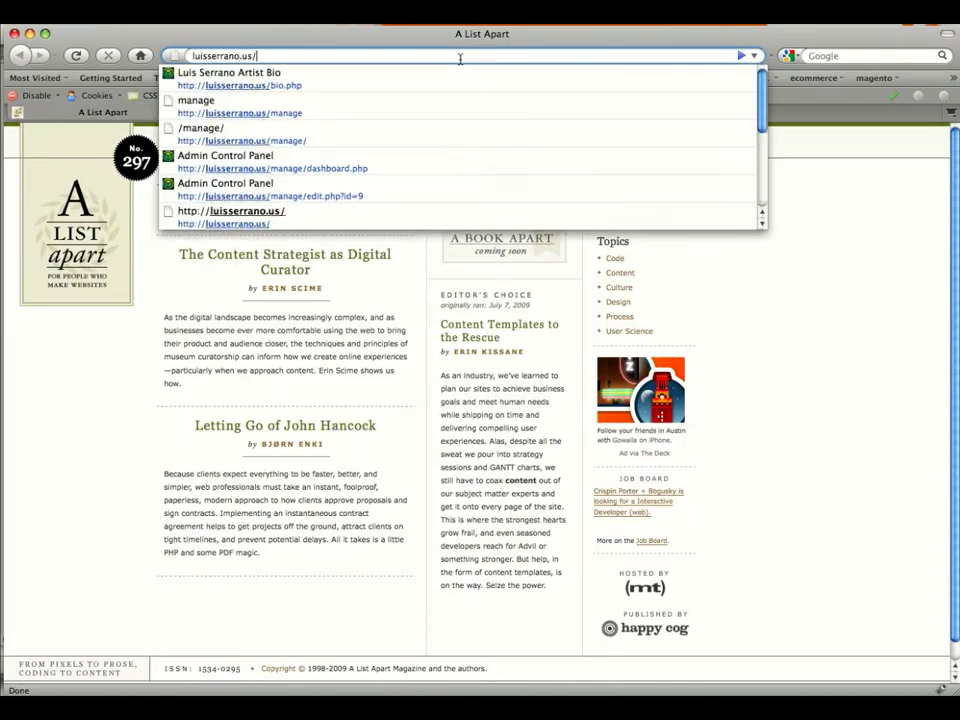
text(drawi)
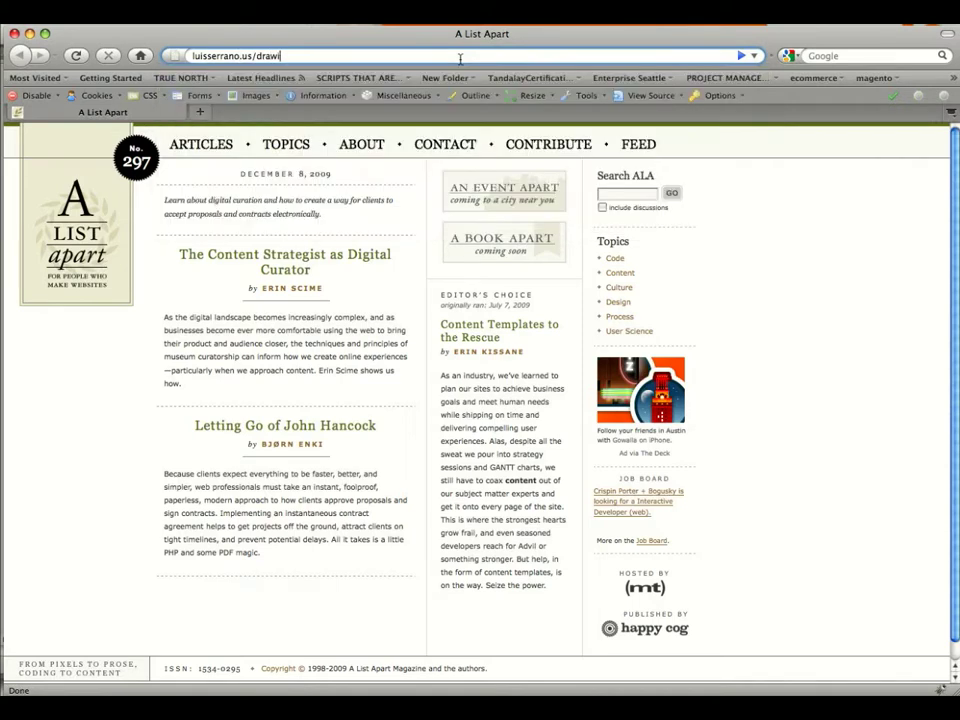
text(ngs.php)
key(Return)
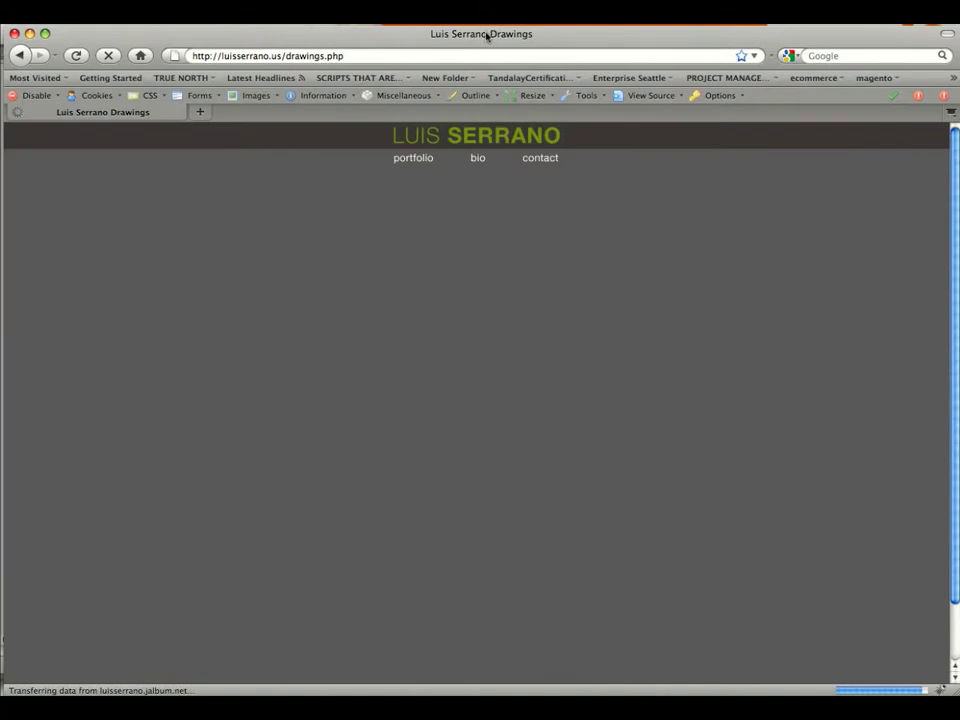
drag(487, 37, 521, 40)
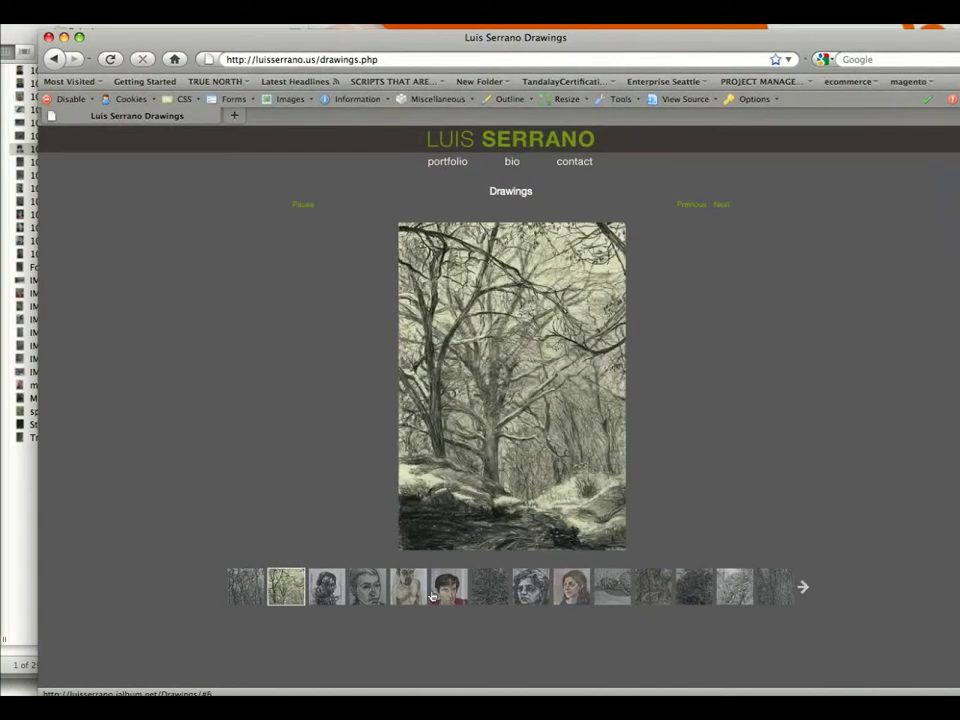
click(458, 596)
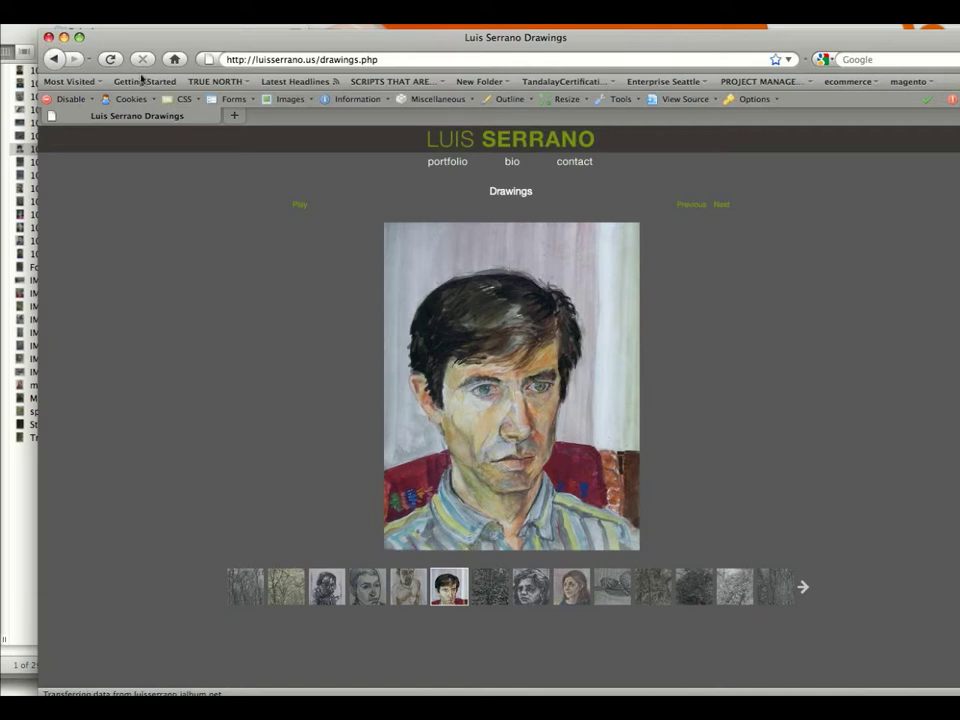
click(46, 37)
- Open 100_0827.jpg for editing in Jalbum, exclude it from the album and return to the thumbnail overview
click(465, 100)
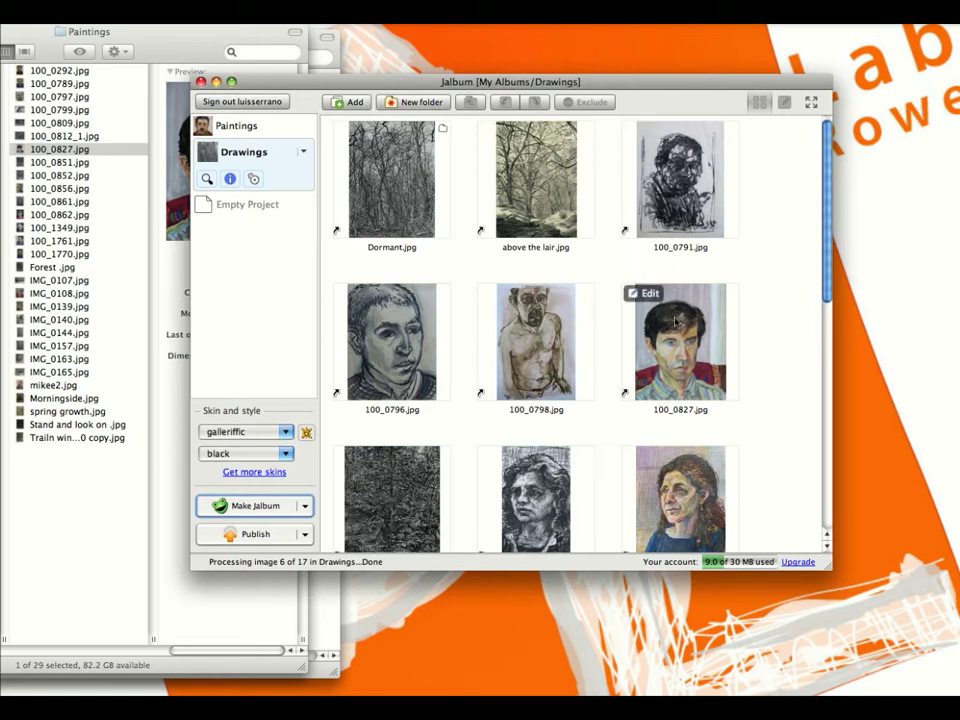
drag(647, 93, 643, 91)
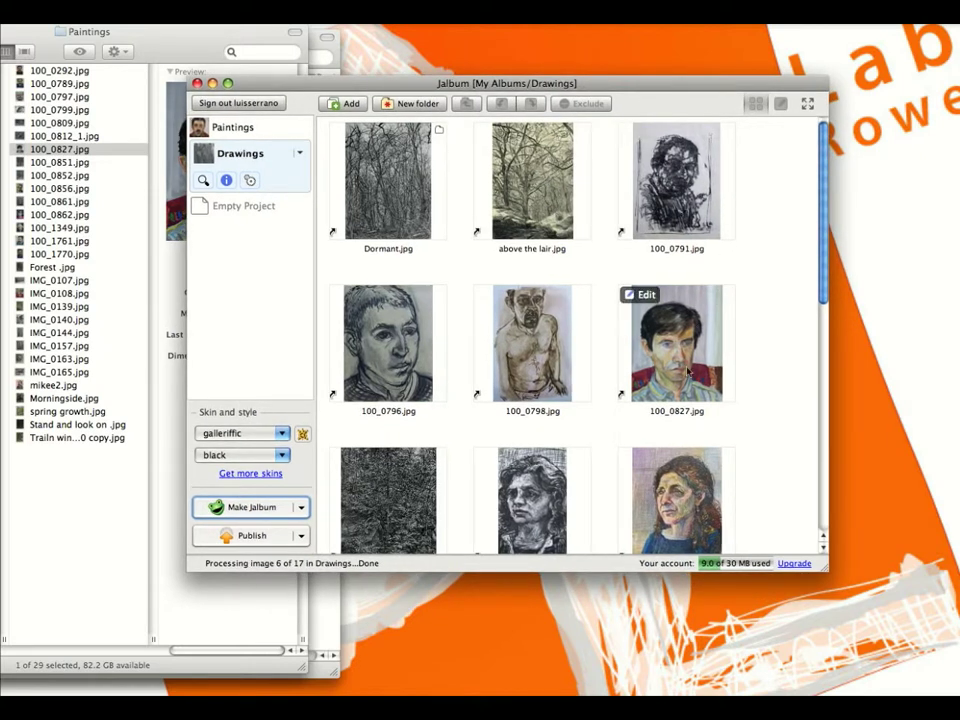
click(647, 296)
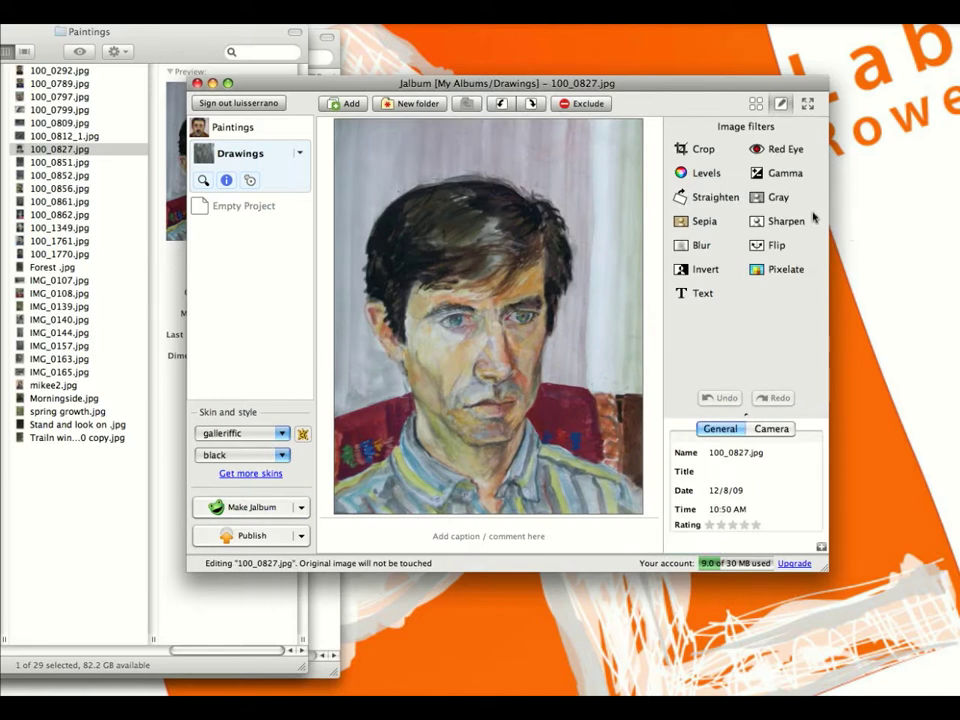
click(597, 105)
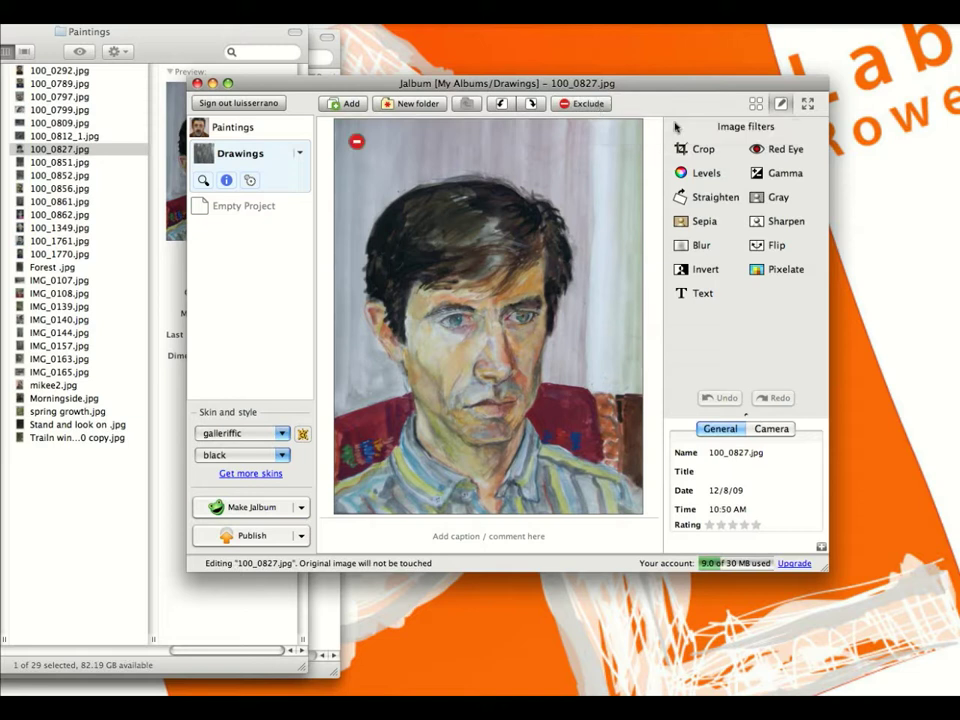
click(484, 152)
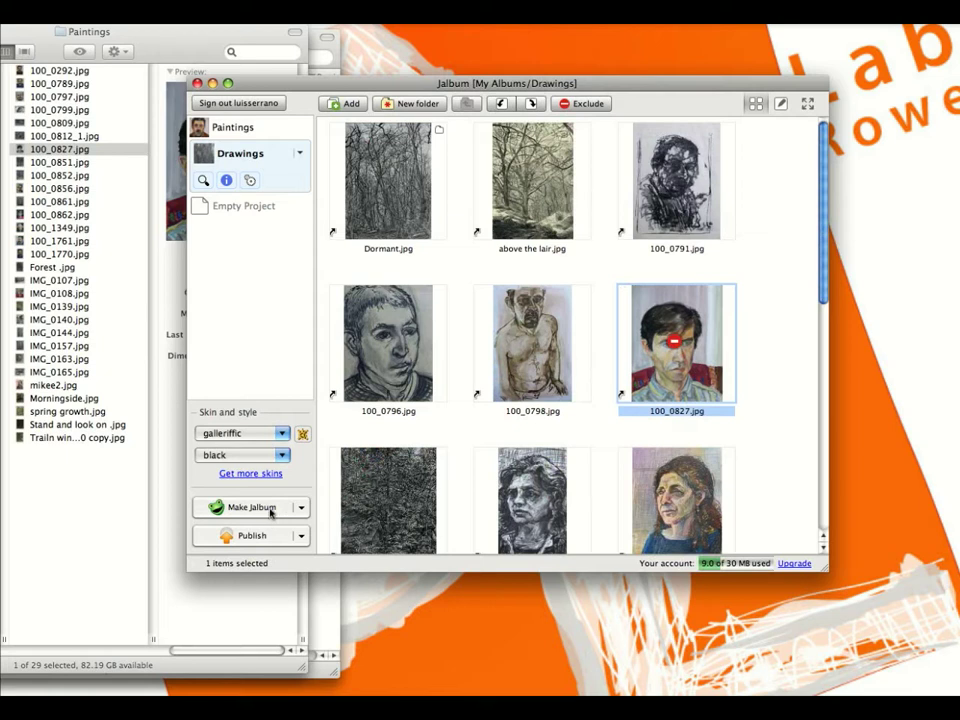
- Exclude 100_0798.jpg and 100_0796.jpg from the Drawings album
mouse_move(522, 313)
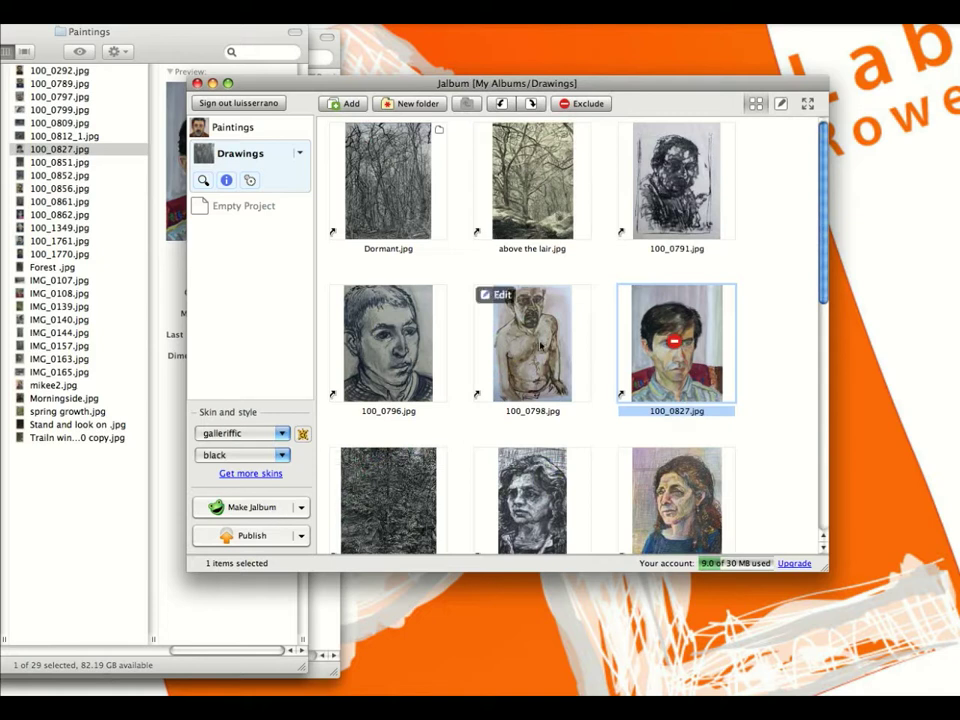
click(545, 356)
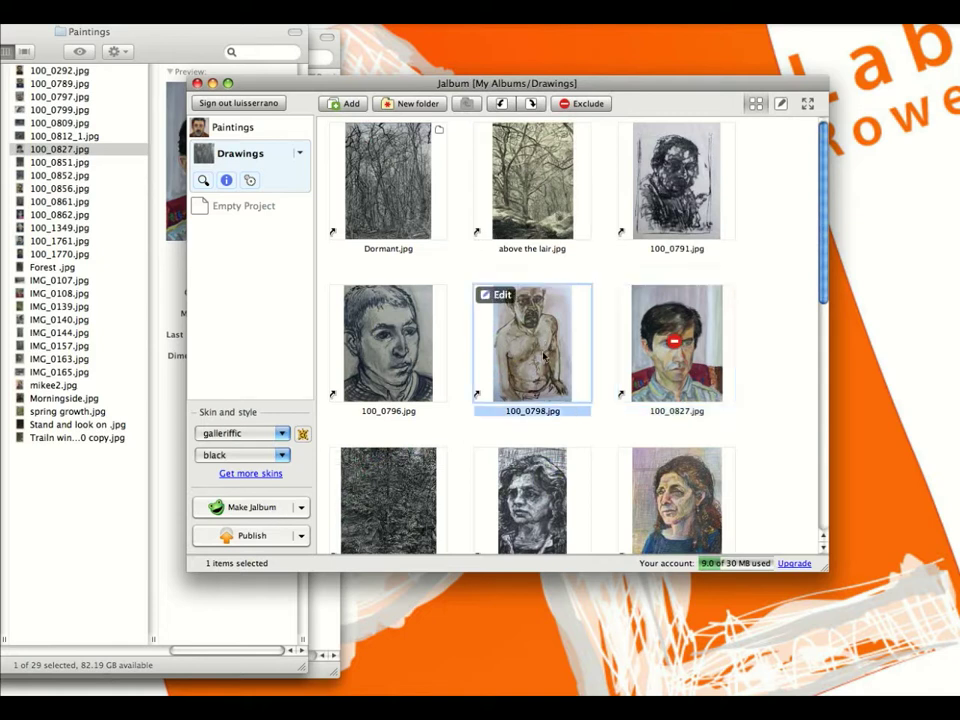
click(585, 110)
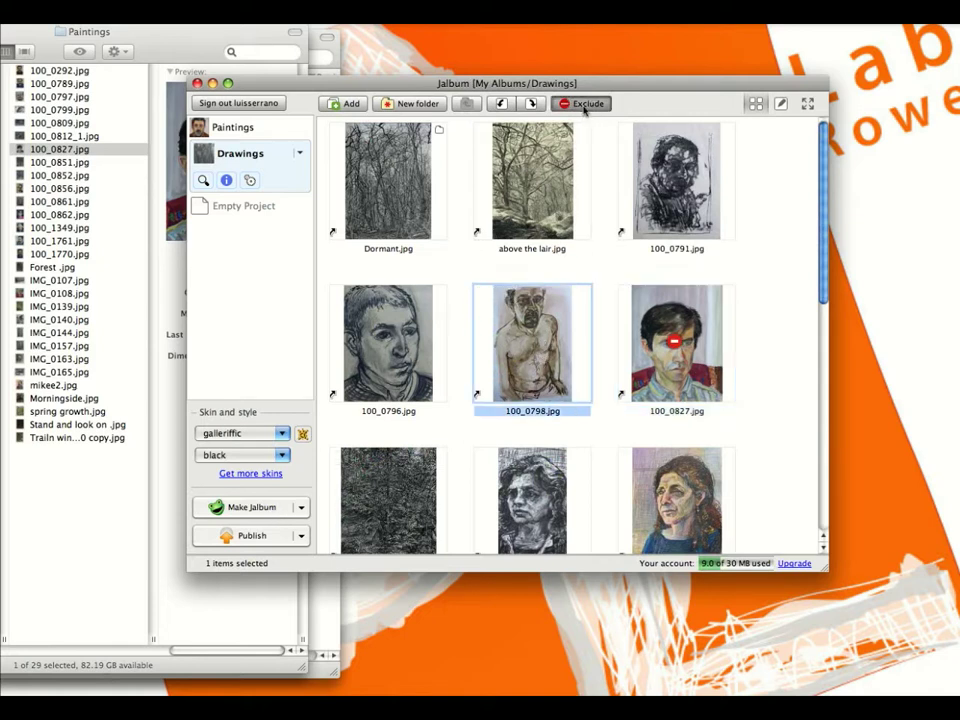
click(422, 345)
key(Delete)
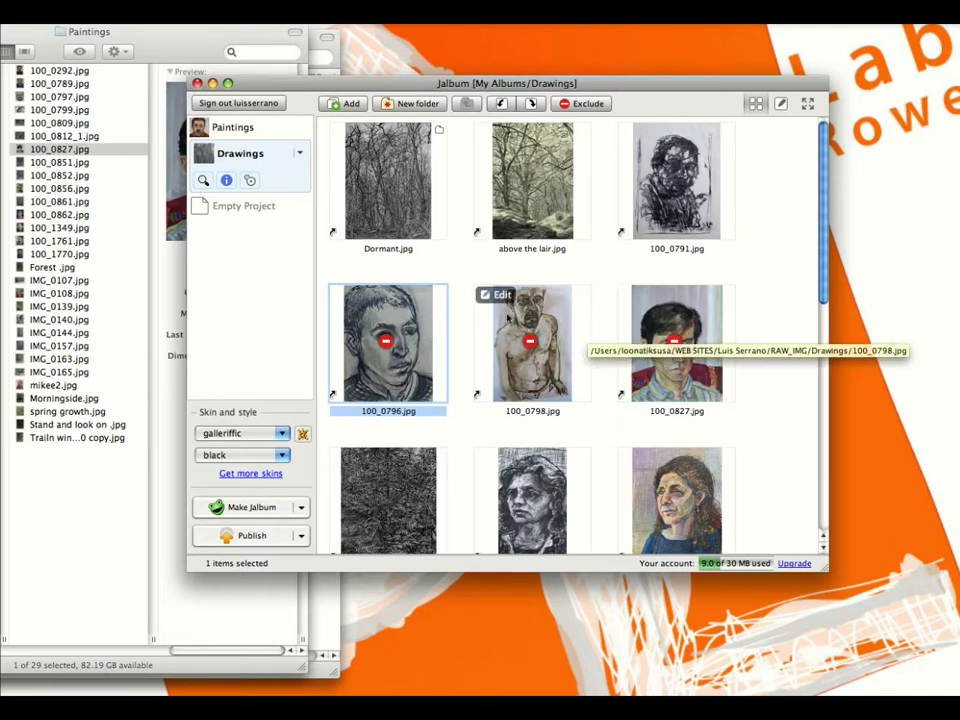
- Rebuild the Drawings album without the three excluded images, publish it to its preset web location and close the publication page
click(270, 508)
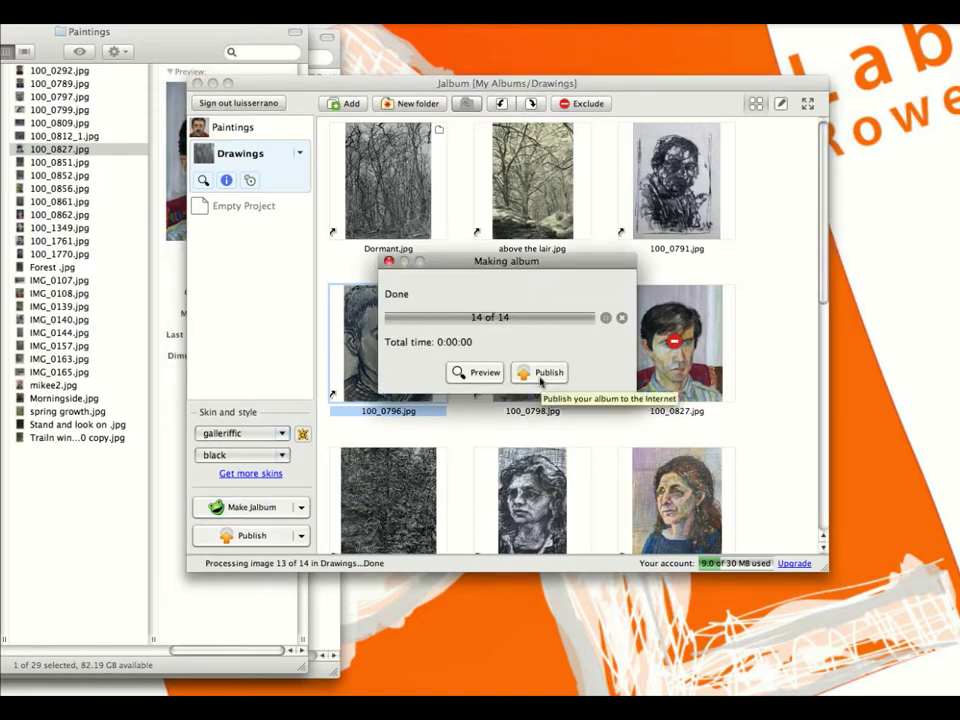
click(541, 374)
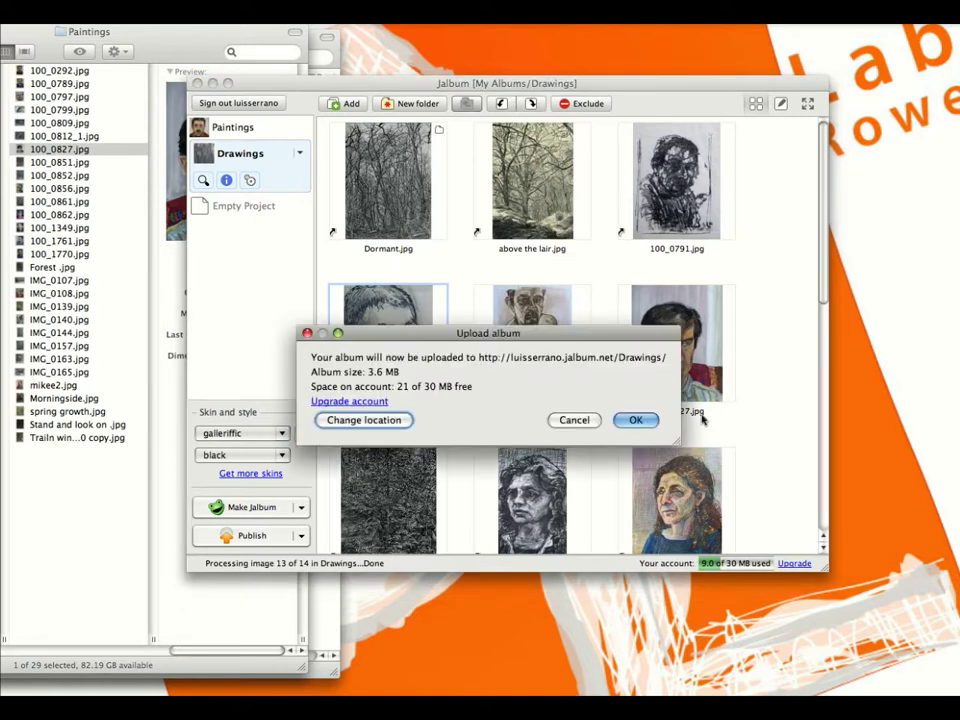
key(Return)
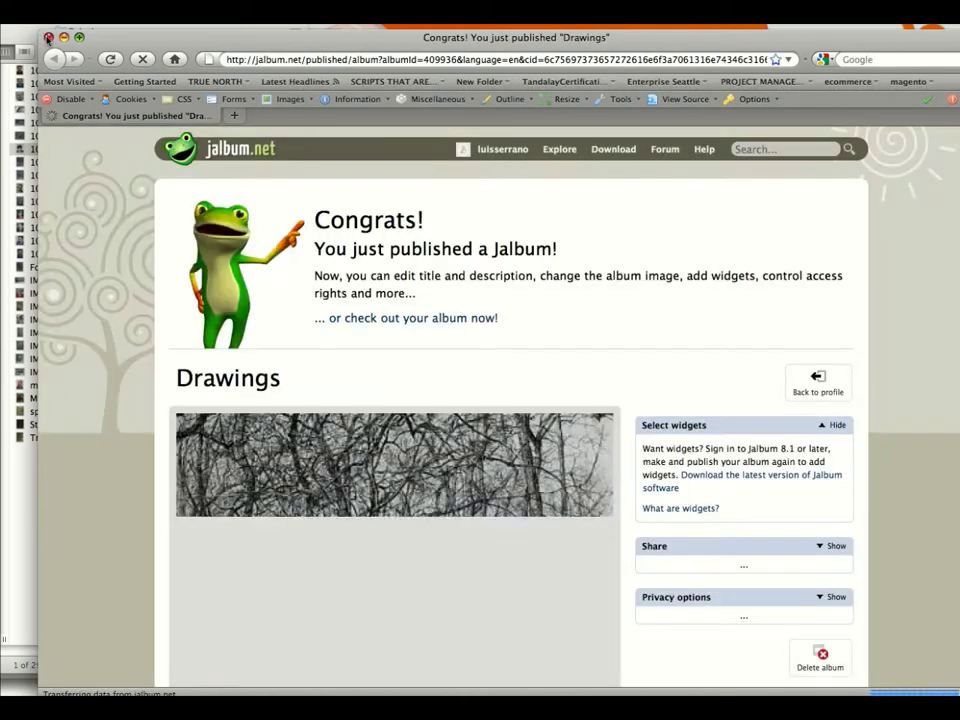
click(47, 38)
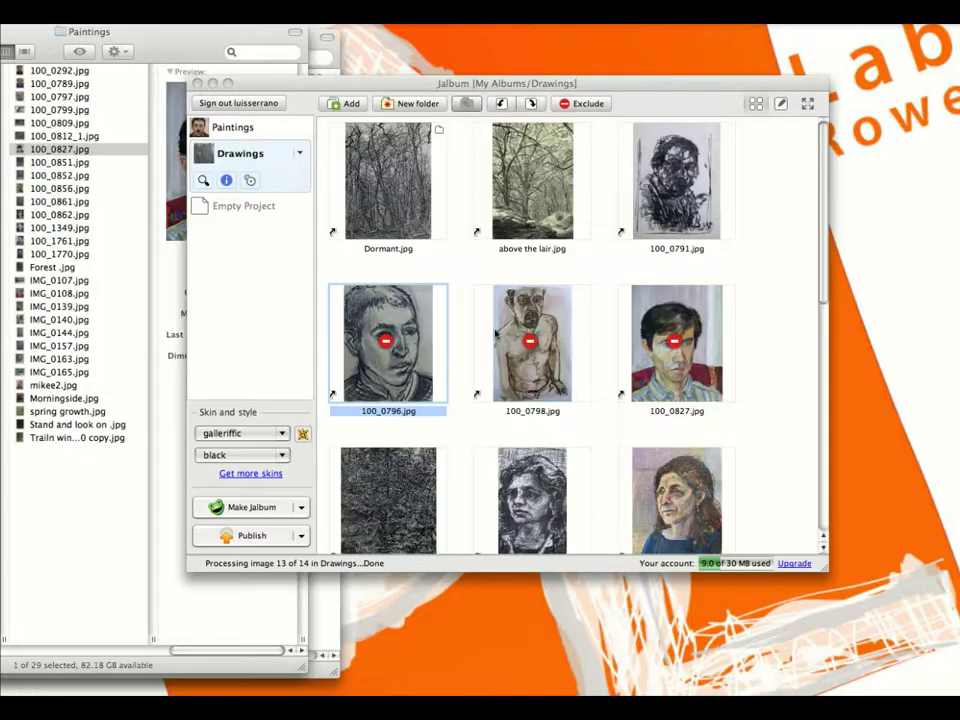
click(460, 273)
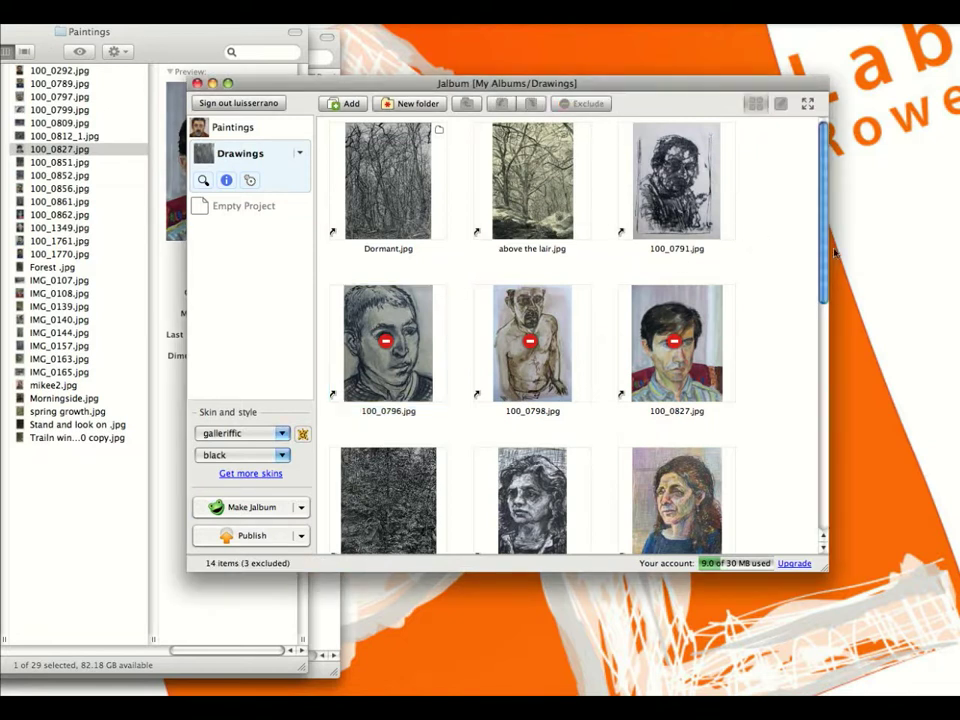
- Include 100_0827.jpg, 100_0798.jpg and 100_0796.jpg in the Drawings album again
drag(826, 253, 806, 251)
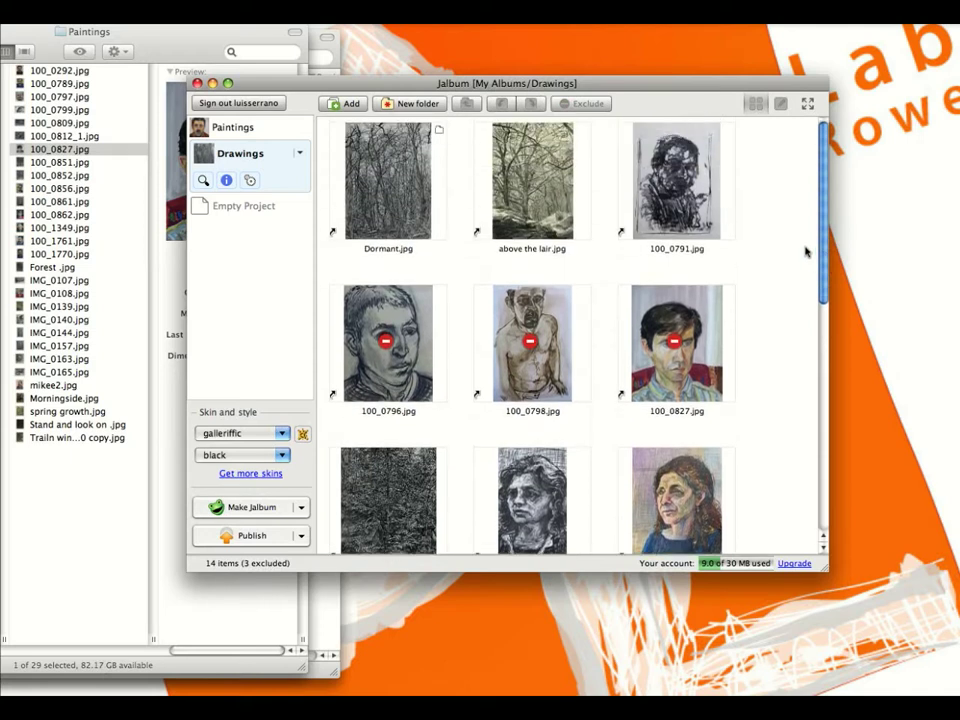
click(674, 341)
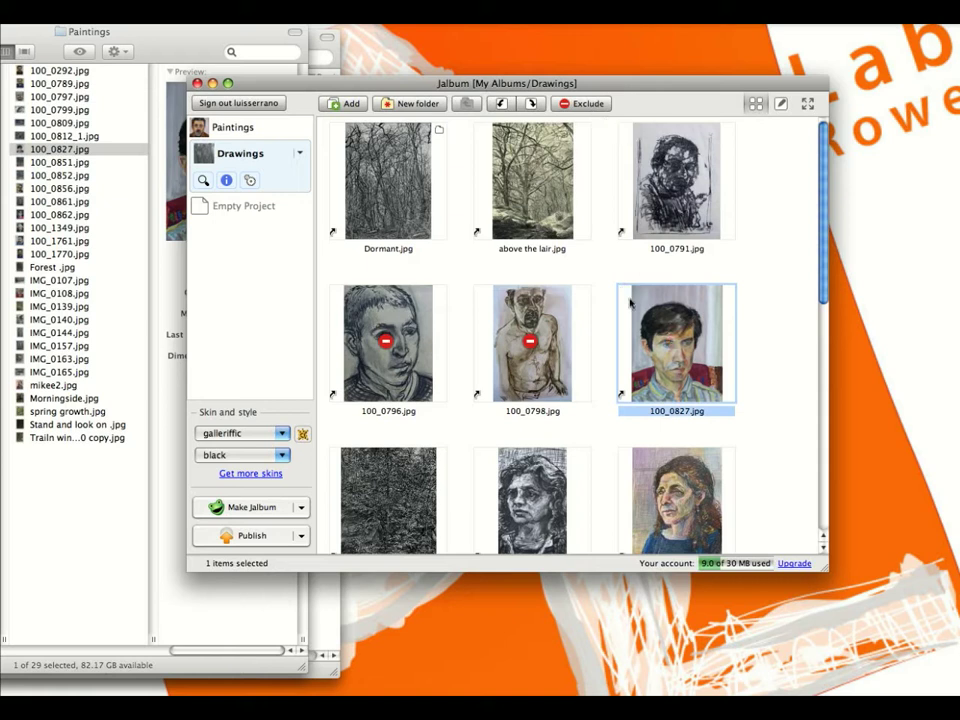
click(520, 330)
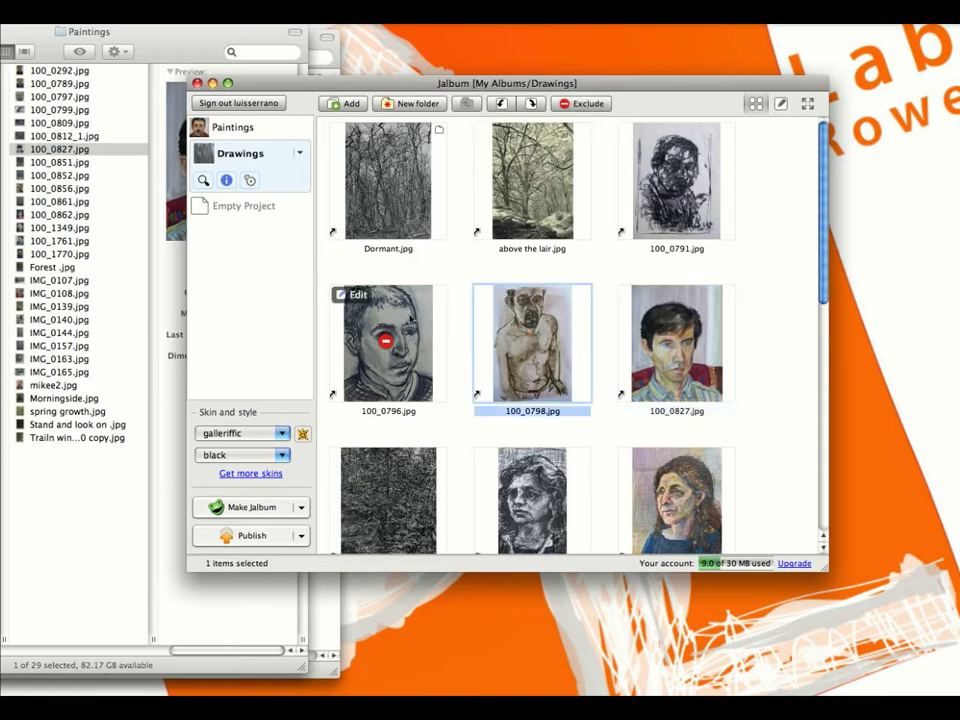
click(385, 345)
click(586, 103)
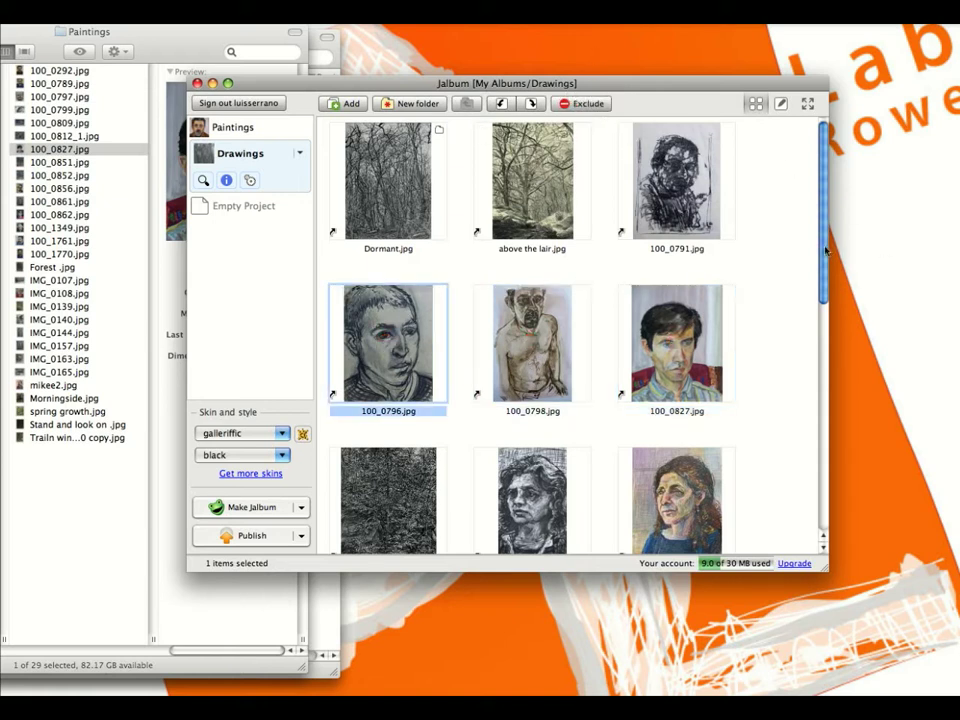
- Reorder the Drawings images by moving 100_0827.jpg to the first position and 100_0796.jpg directly after 100_0815.jpg
drag(822, 250, 822, 213)
mouse_move(703, 348)
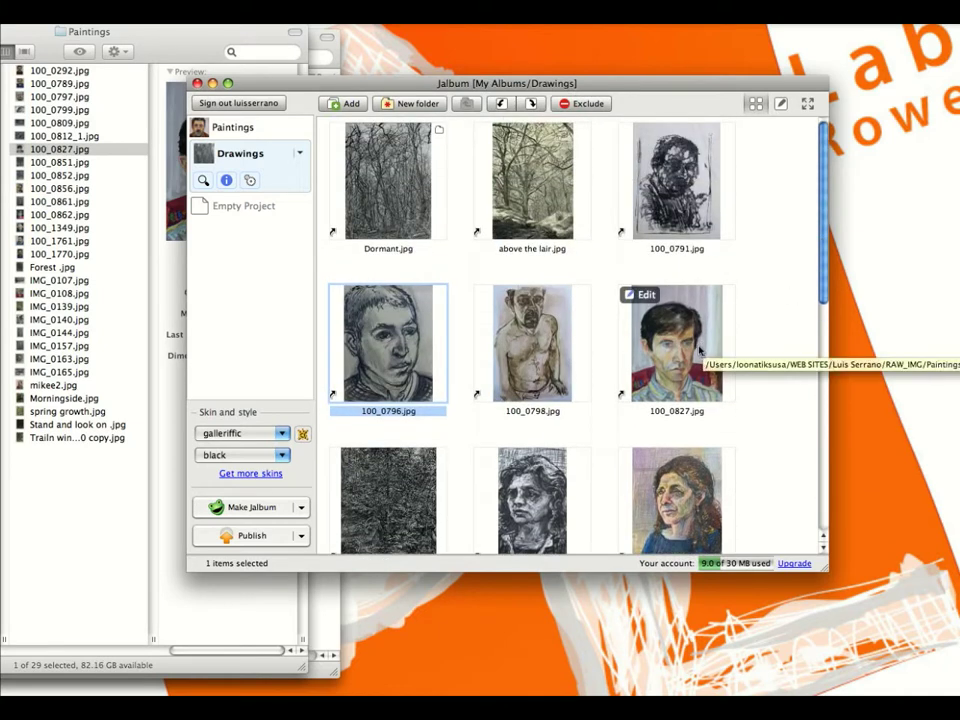
mouse_move(703, 348)
mouse_down()
mouse_move(520, 262)
mouse_move(505, 242)
mouse_move(362, 196)
mouse_move(470, 204)
mouse_move(467, 193)
mouse_move(336, 193)
mouse_move(409, 246)
mouse_up()
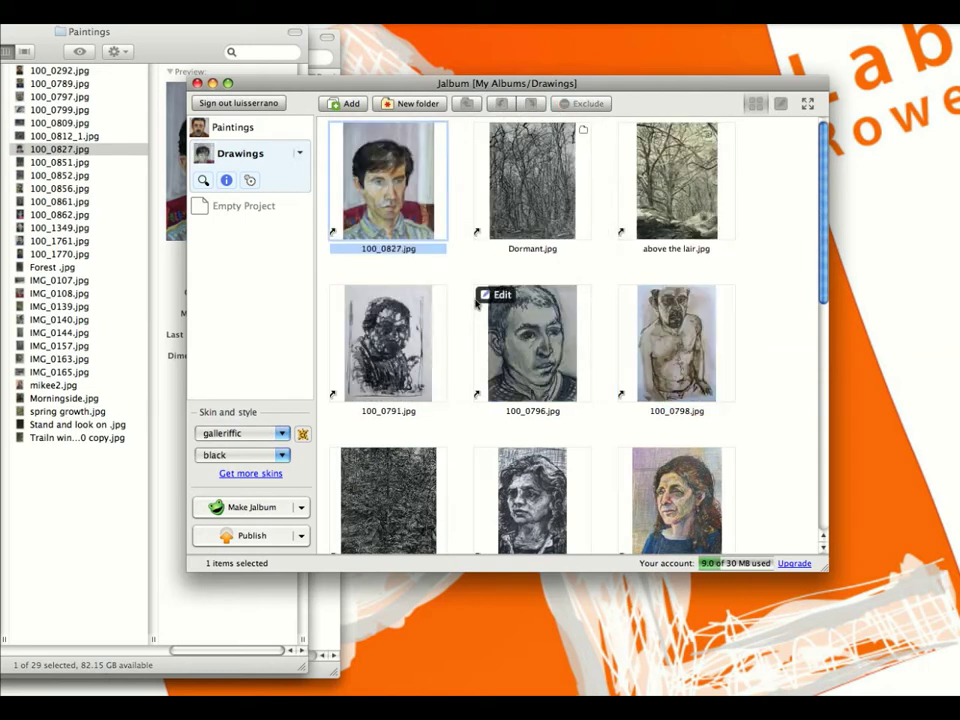
click(557, 358)
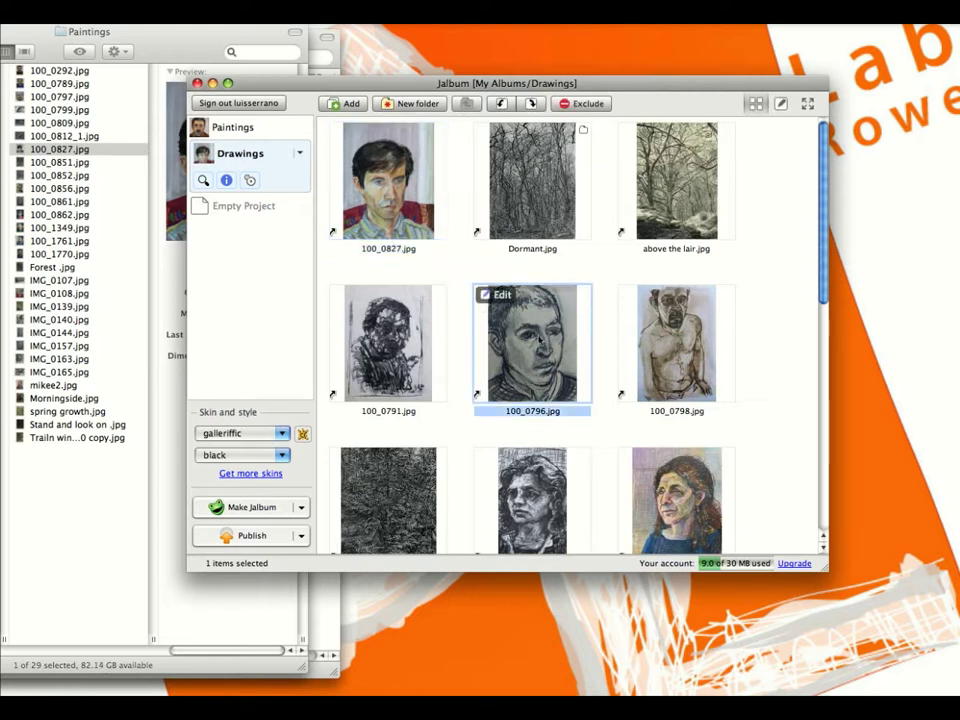
drag(540, 340, 460, 470)
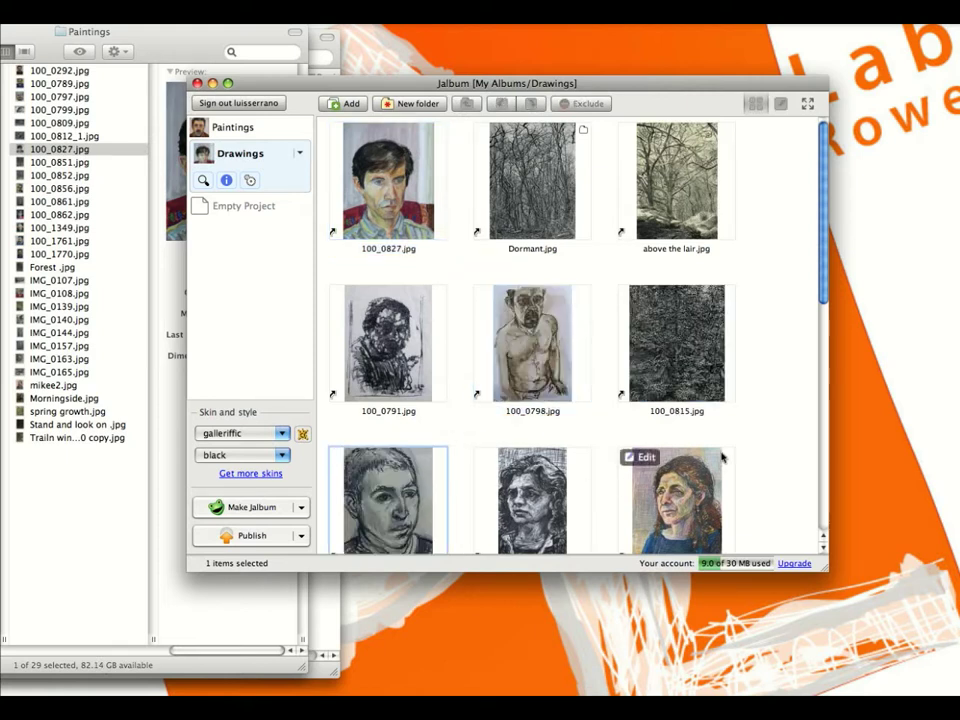
- Rebuild the Drawings album with the new image order, publish it online and close the page that loads
click(240, 508)
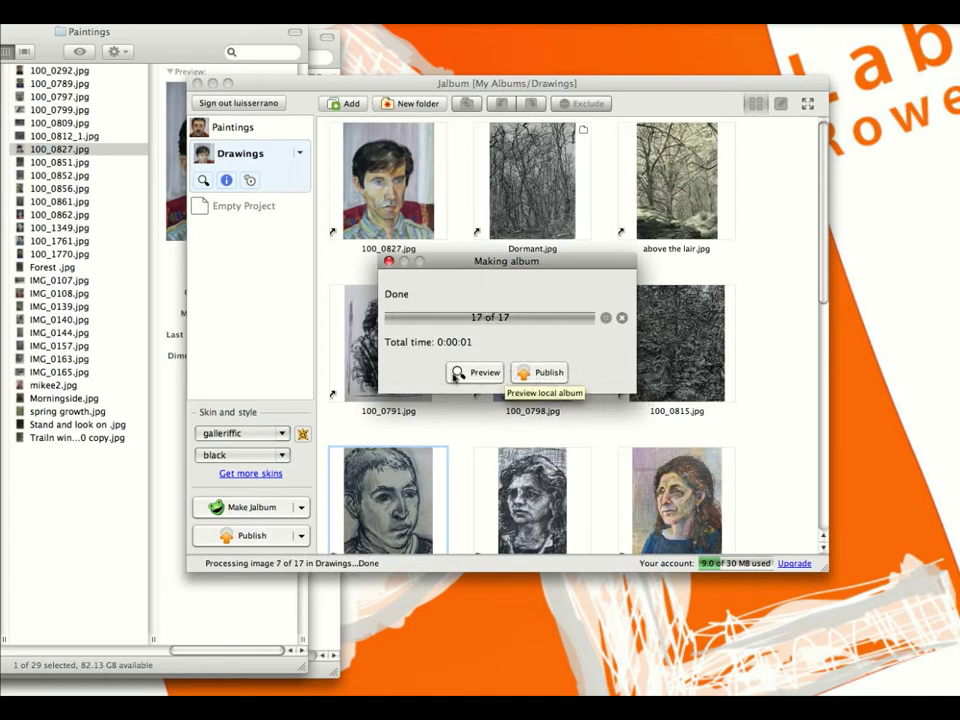
click(528, 373)
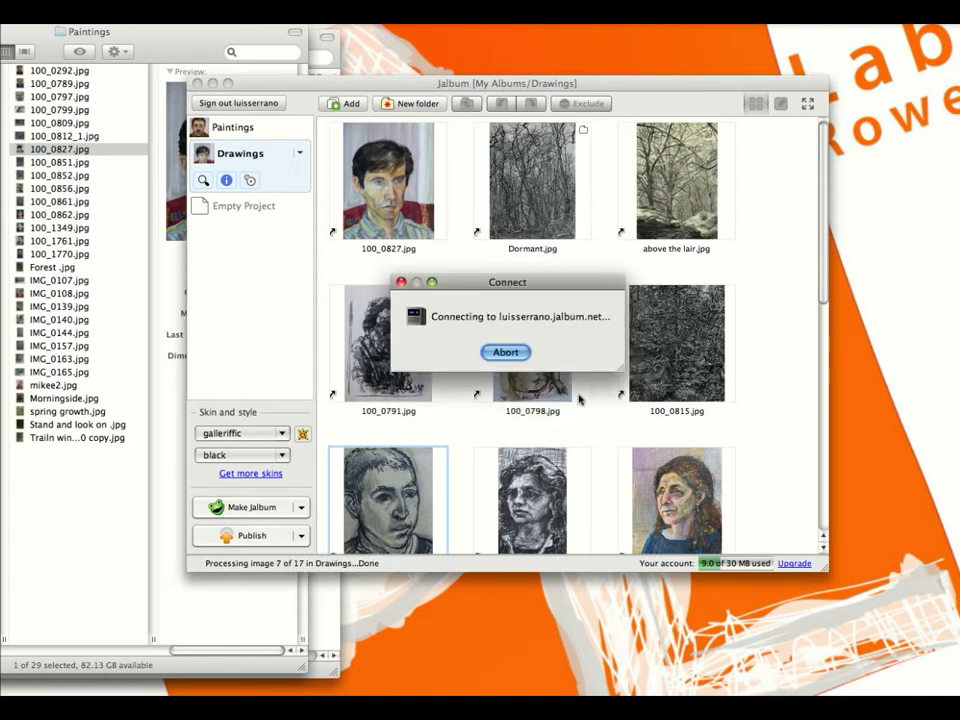
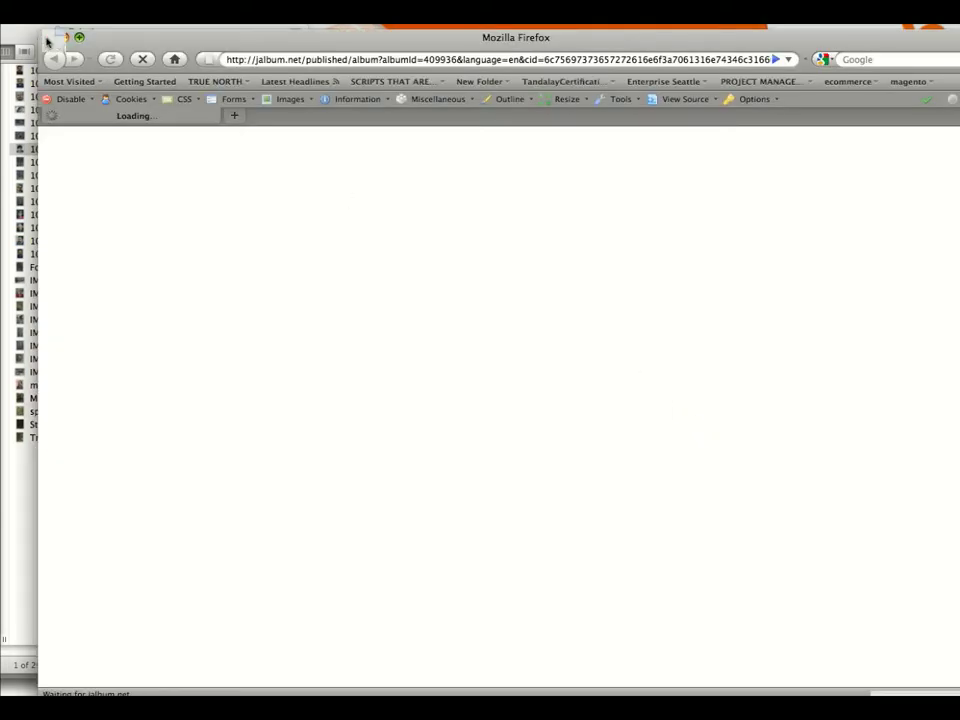
click(49, 38)
click(746, 452)
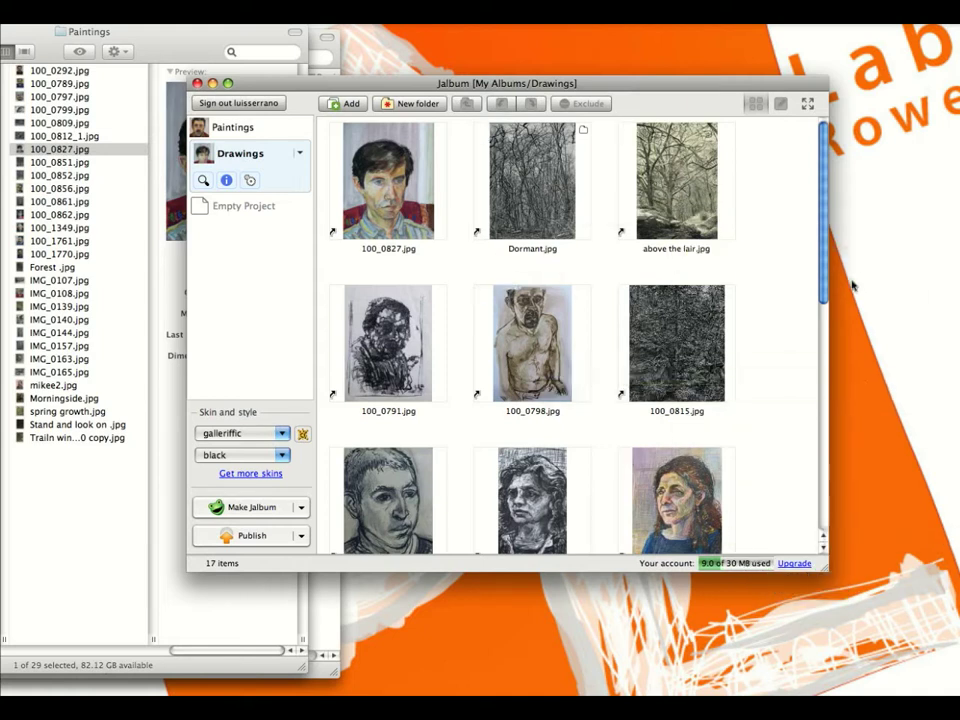
- Delete the portrait 100_0827.jpg from the Drawings album
scroll(822, 333, down, 3)
scroll(822, 333, up, 3)
right_click(387, 175)
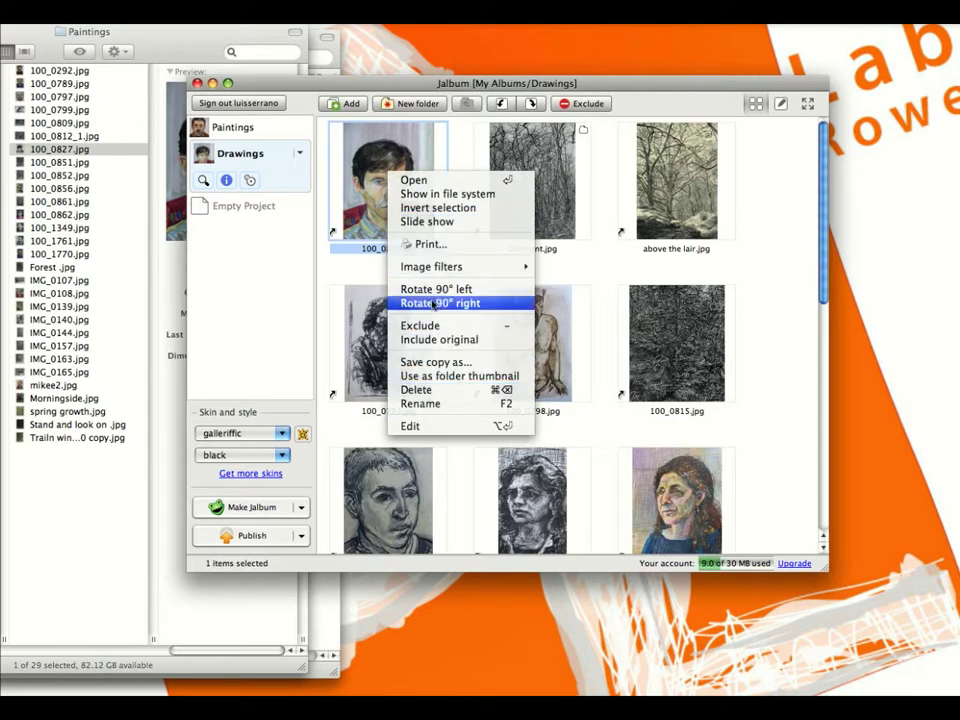
click(429, 391)
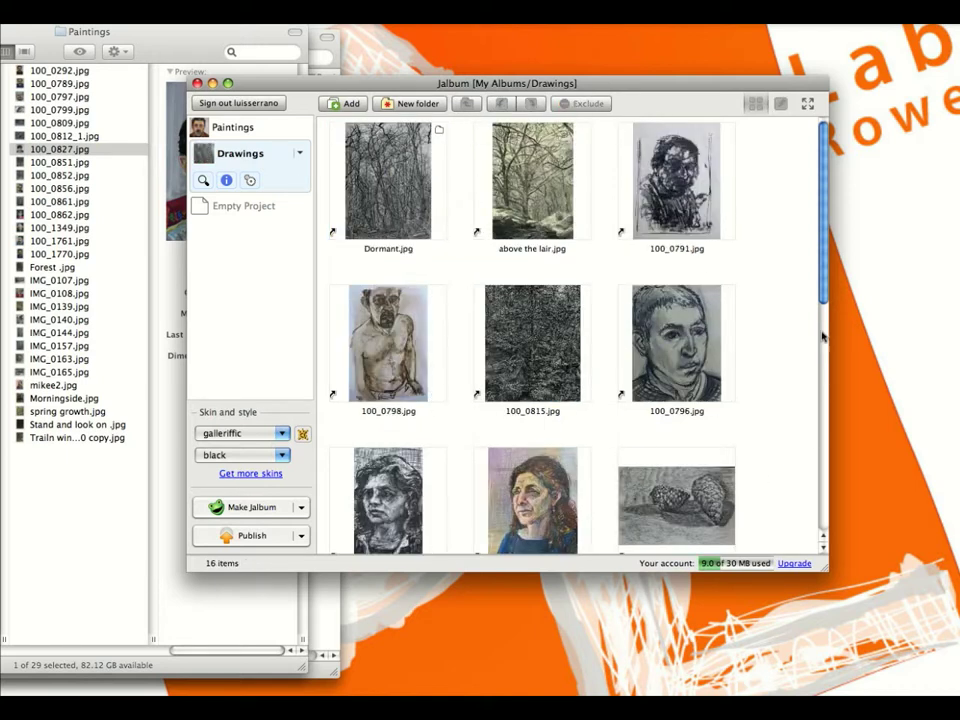
- Rebuild the Drawings album without the deleted portrait and publish it to its preset web location
scroll(821, 328, down, 10)
scroll(821, 328, up, 8)
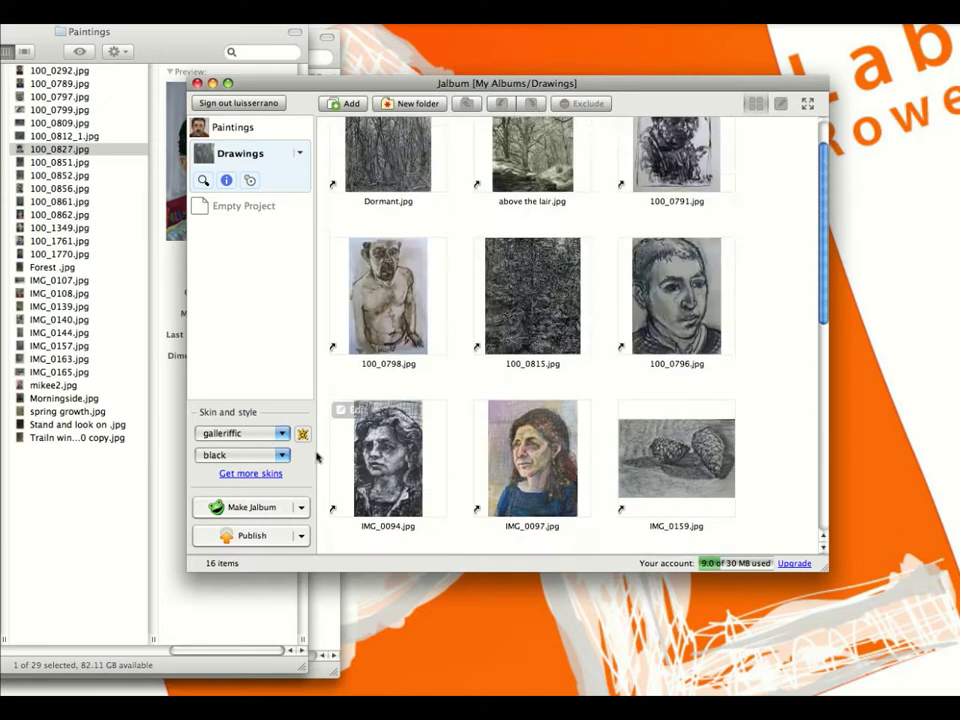
click(258, 512)
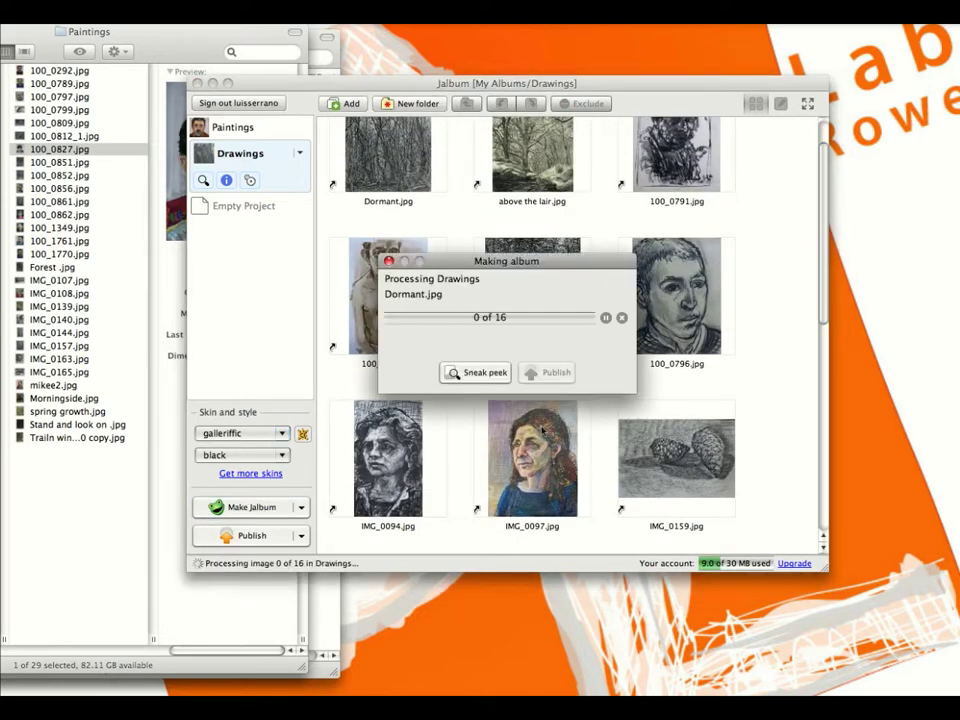
click(544, 371)
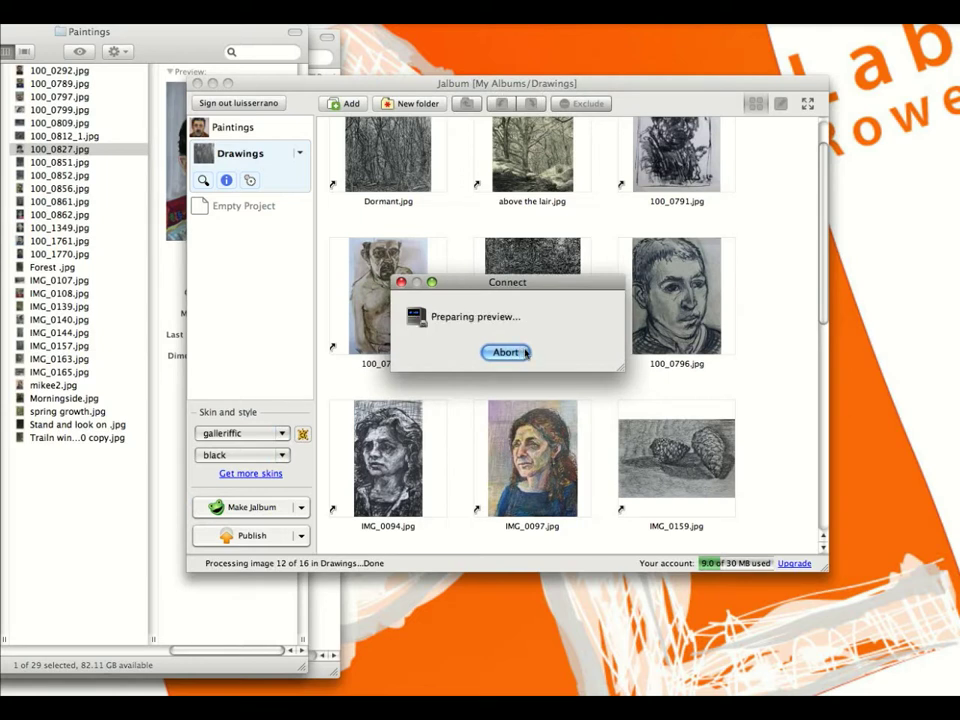
click(524, 352)
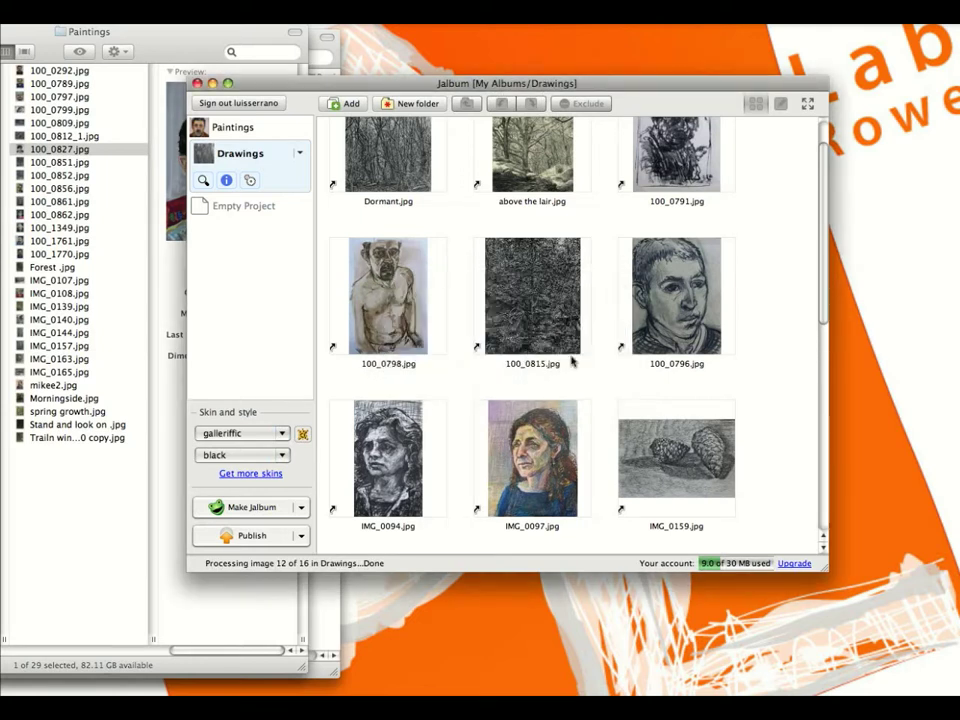
click(636, 418)
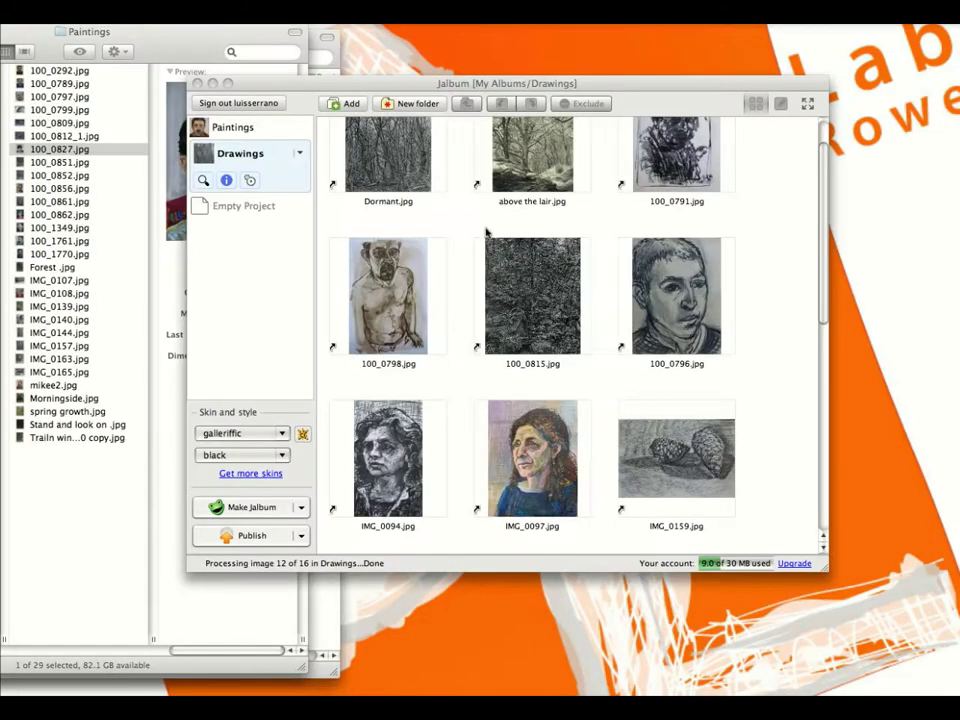
click(466, 220)
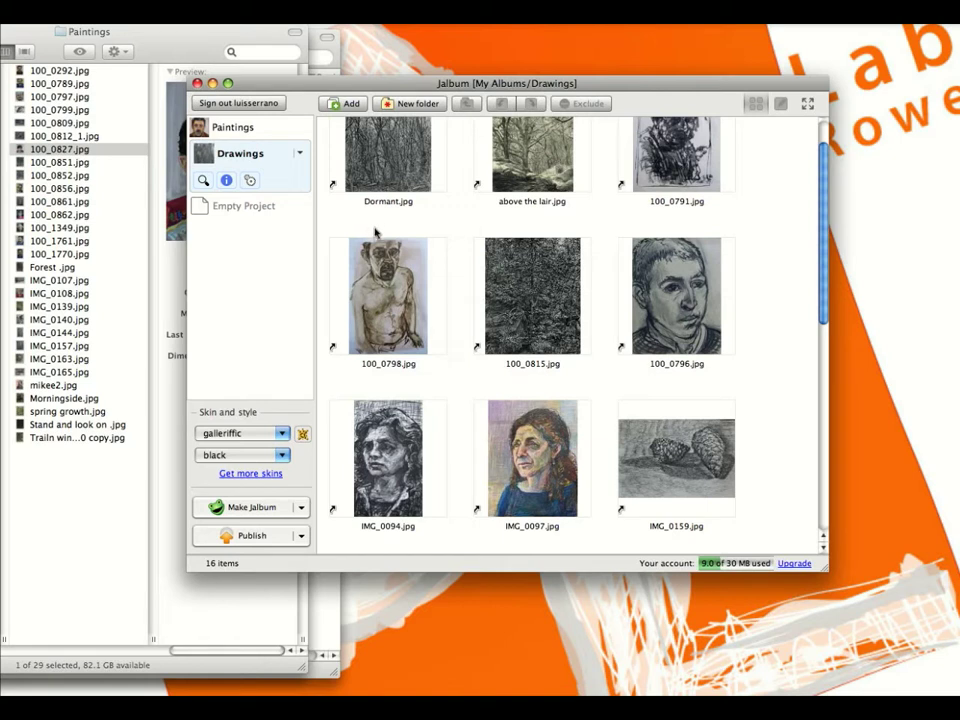
- Save the Drawings album project
click(20, 10)
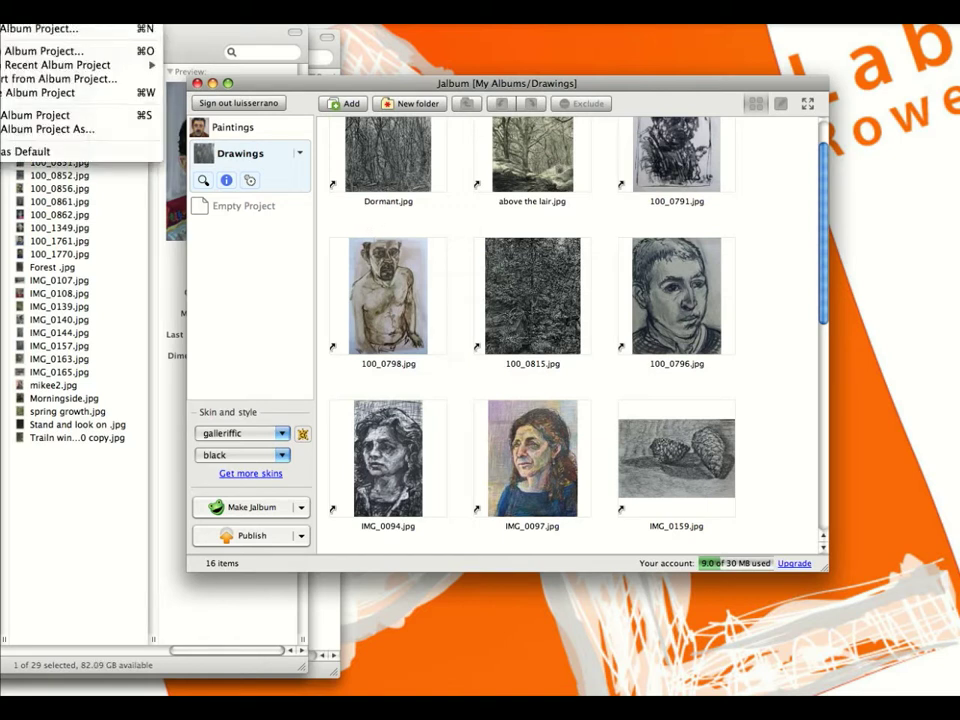
click(40, 115)
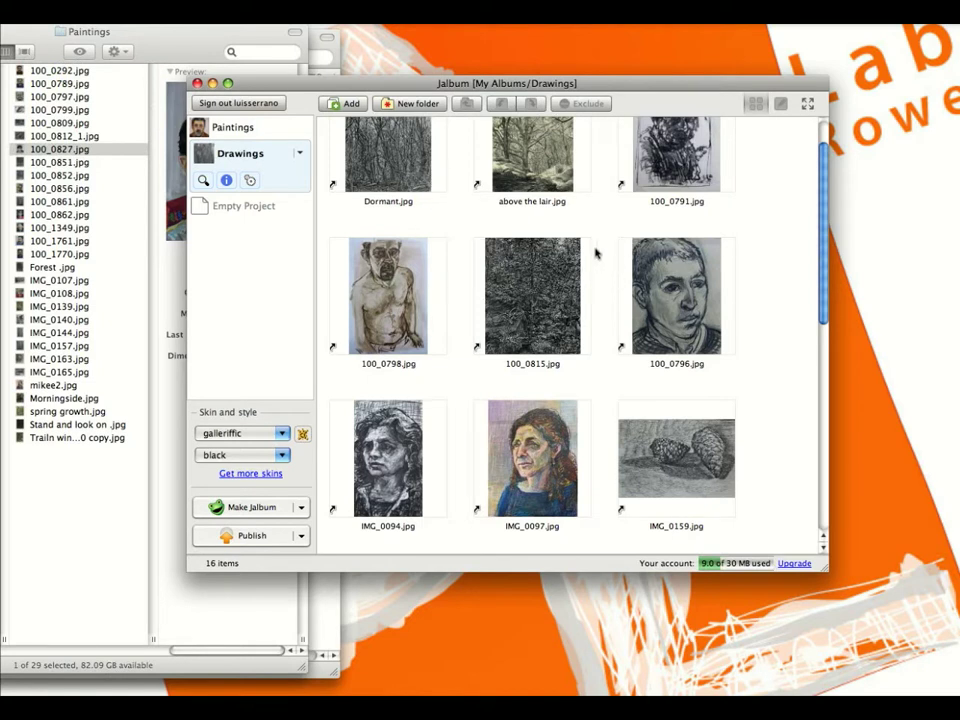
scroll(813, 497, down, 10)
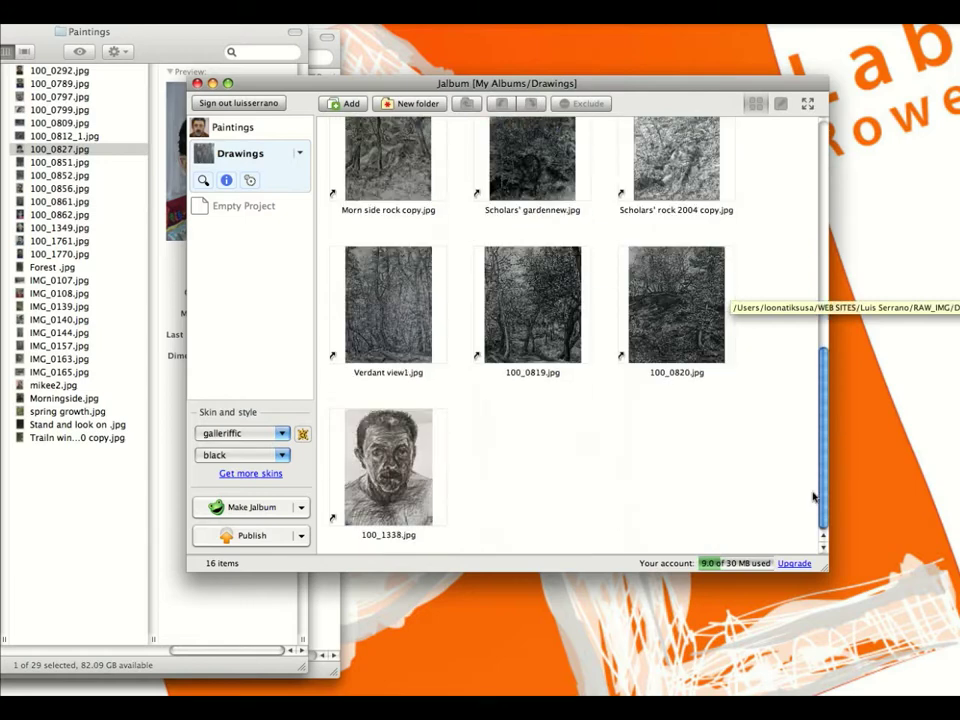
scroll(813, 497, up, 10)
mouse_move(676, 91)
mouse_down()
mouse_move(676, 46)
mouse_move(677, 83)
mouse_up()
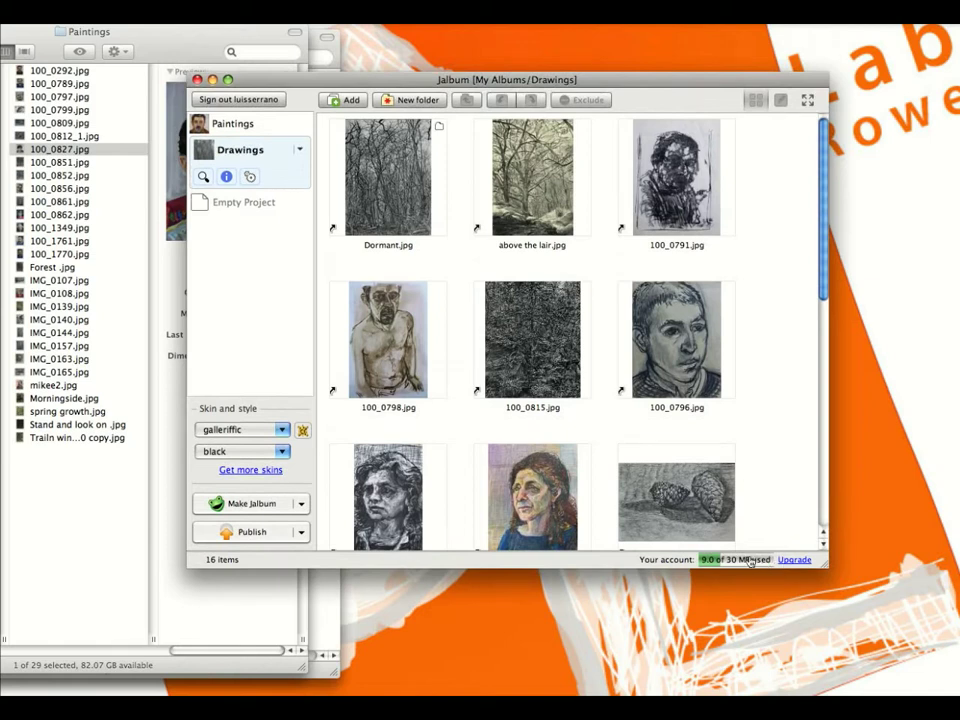